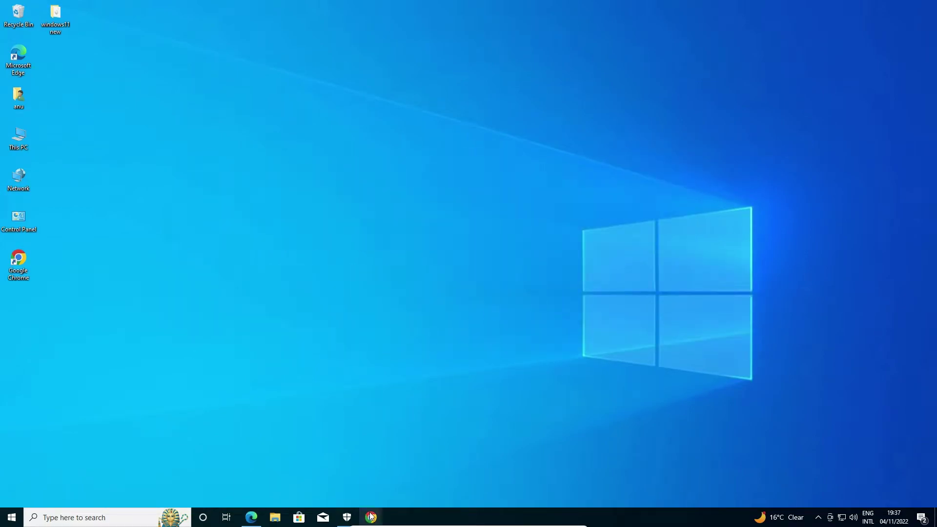
# Switch to Google Chrome and search Google for "oracle java".
pyautogui.moveTo(371, 516)
pyautogui.click(419, 488)
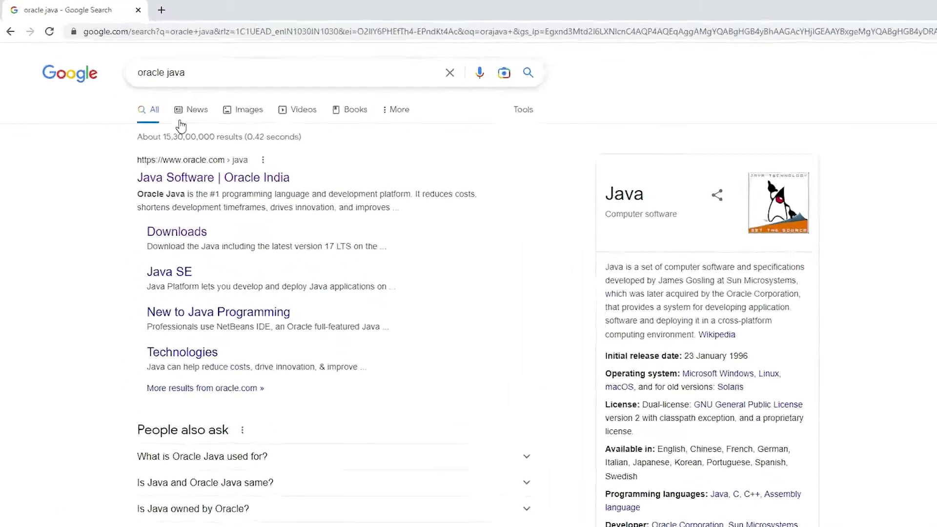
pyautogui.moveTo(268, 101); pyautogui.dragTo(157, 109)
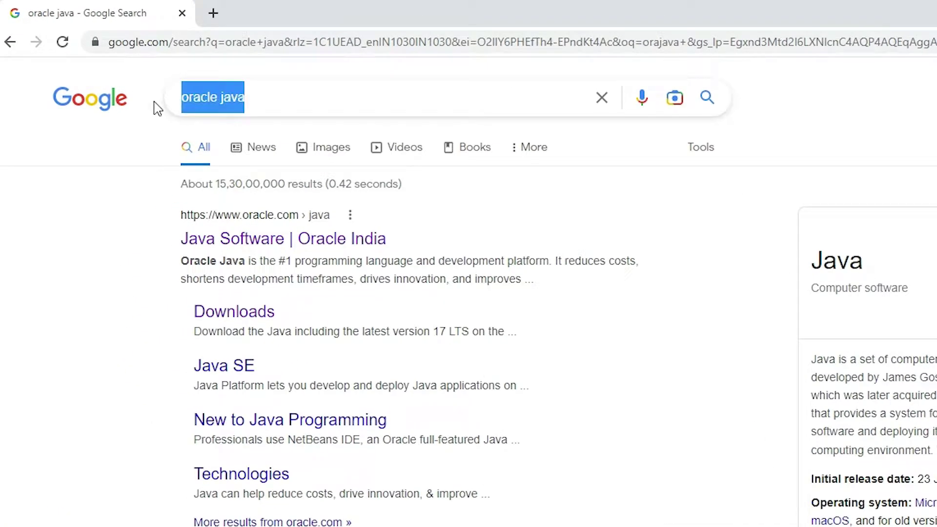
pyautogui.press('Return')
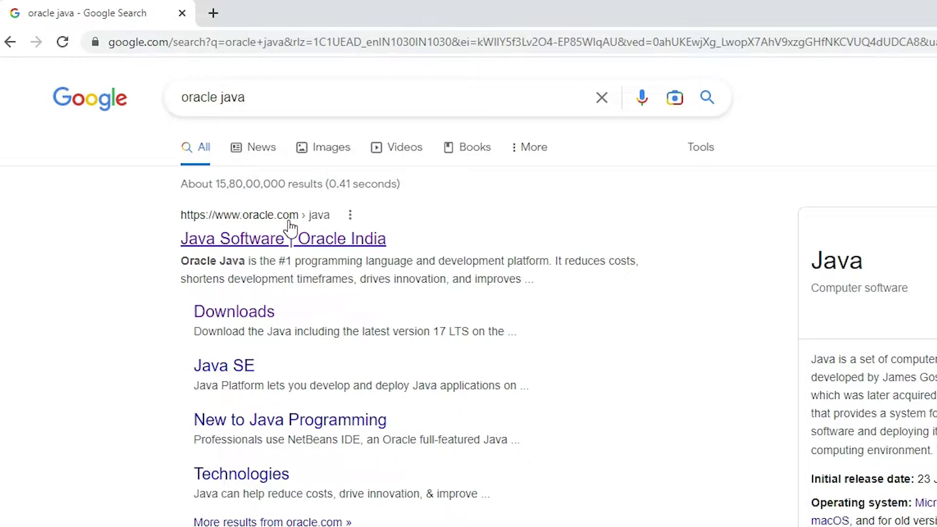
# Open the "Java Software | Oracle India" result in a new tab and go to its Java downloads page.
pyautogui.rightClick(235, 249)
pyautogui.click(294, 256)
pyautogui.click(246, 12)
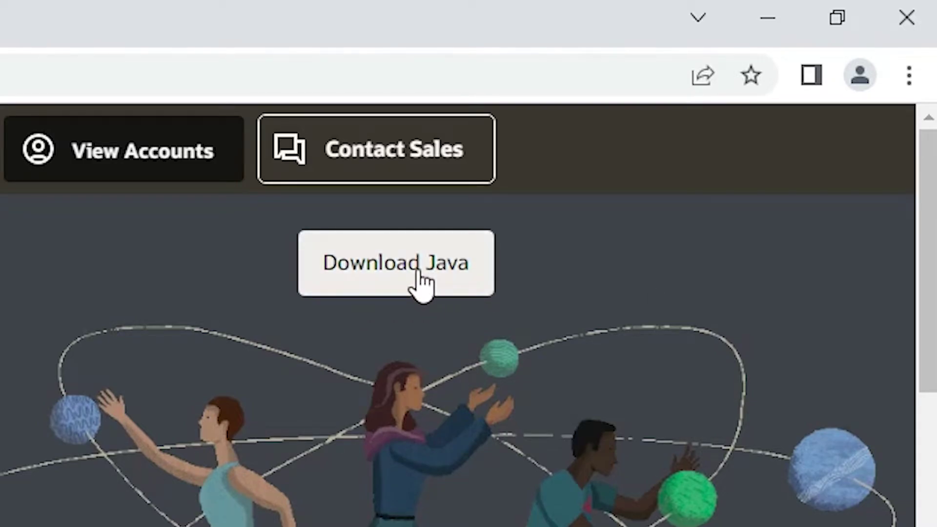
pyautogui.click(418, 272)
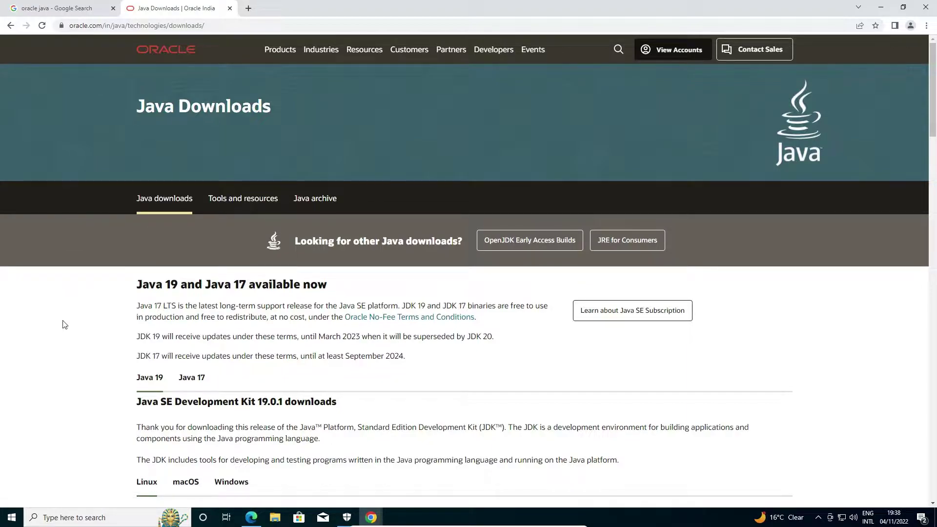
# Download the Windows x64 Installer (jdk-19_windows-x64_bin.exe) for Java SE Development Kit 19.0.1.
pyautogui.scroll(-2, 217, 254)
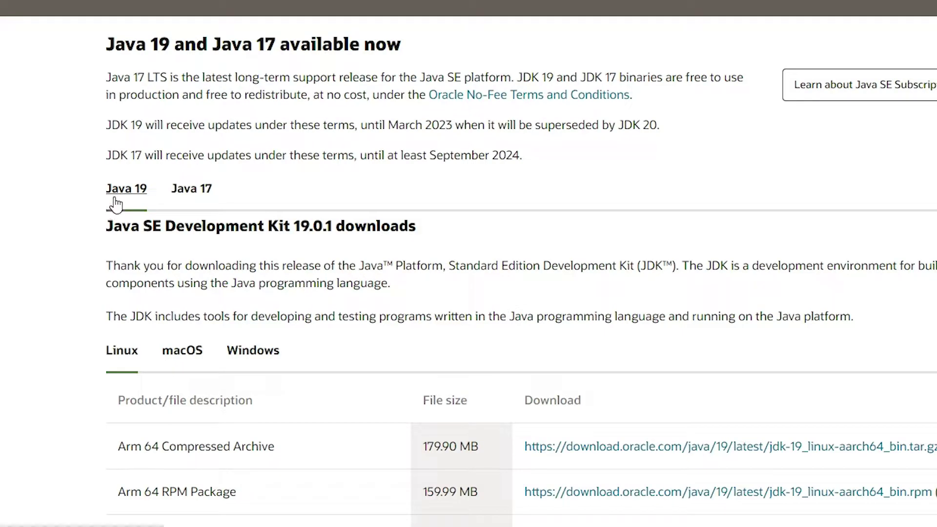
pyautogui.scroll(-5, 34, 236)
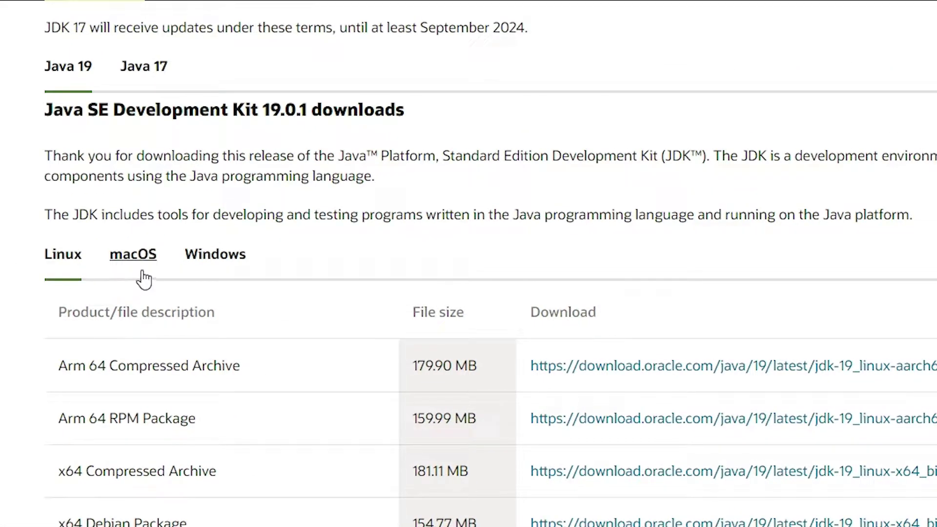
pyautogui.click(239, 258)
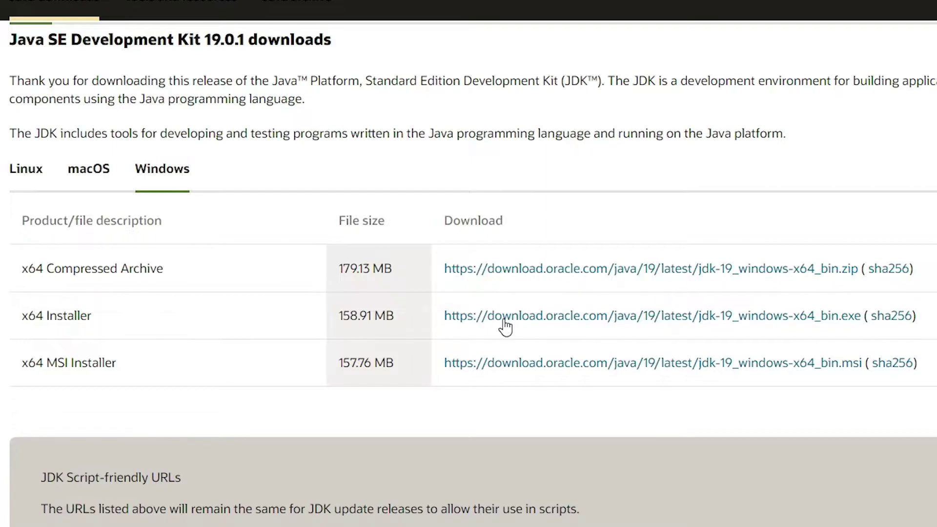
pyautogui.click(535, 316)
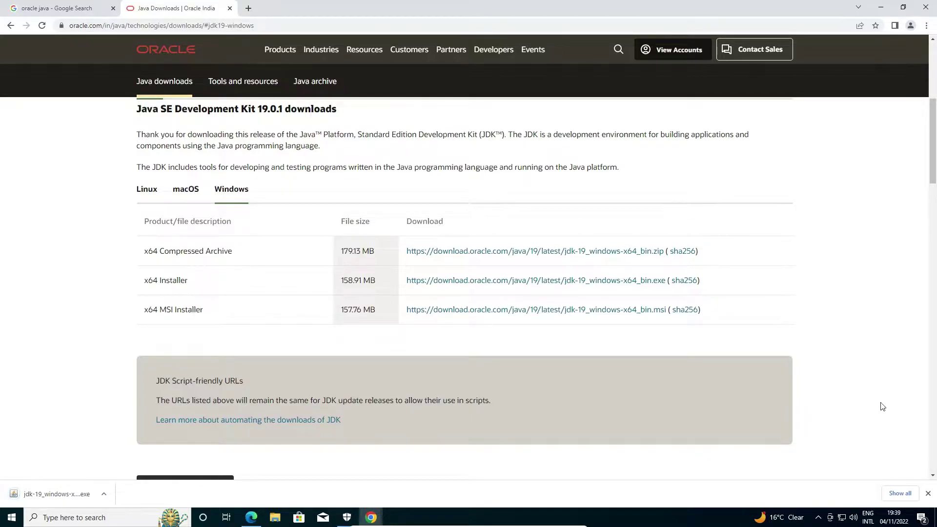
# Locate the downloaded jdk-19_windows-x64_bin file in its folder and move it onto the desktop, closing the folder window.
pyautogui.click(899, 494)
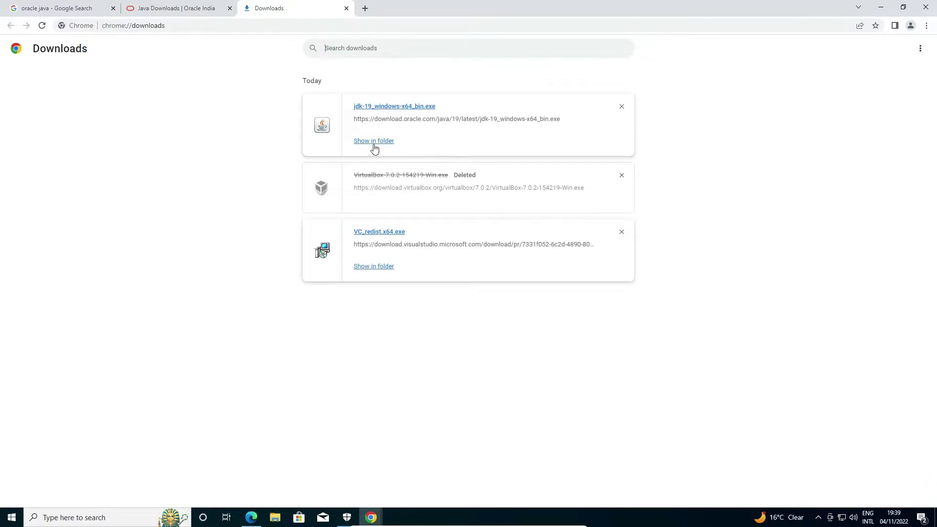
pyautogui.click(374, 142)
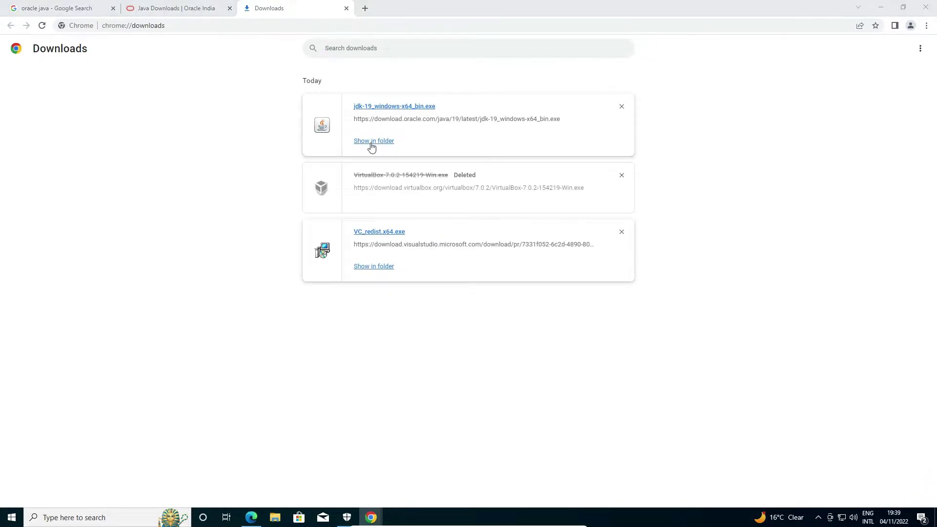
pyautogui.click(878, 9)
pyautogui.moveTo(315, 188); pyautogui.dragTo(95, 245)
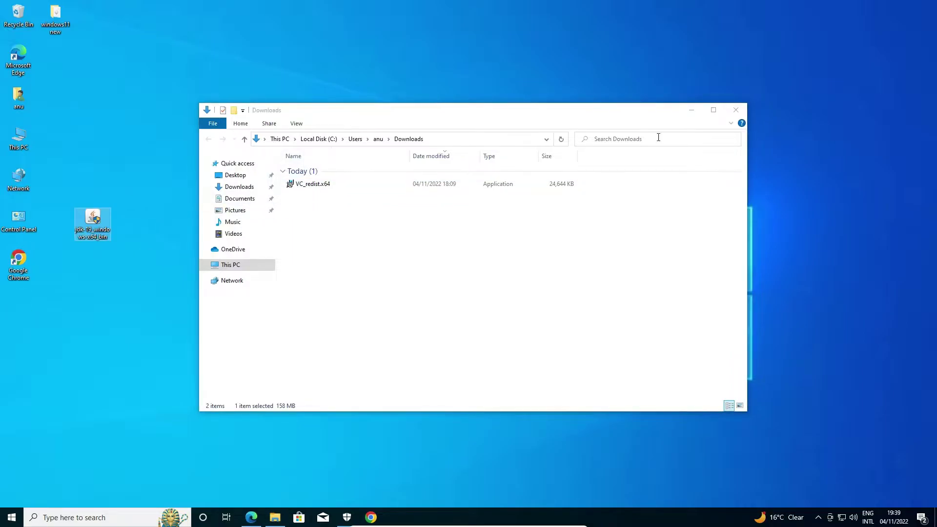
pyautogui.click(735, 111)
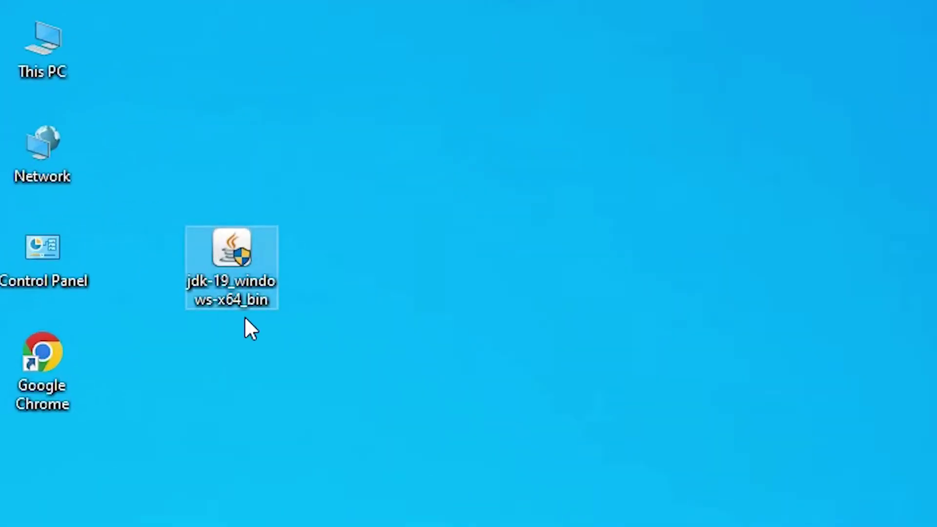
# Run the jdk-19_windows-x64_bin installer from the desktop, allow it to make changes, and proceed to the destination folder page.
pyautogui.doubleClick(233, 282)
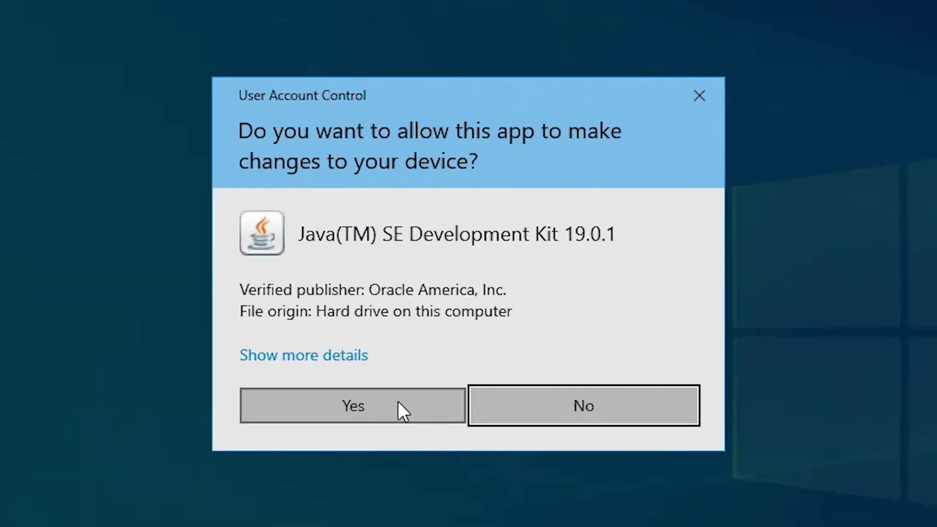
pyautogui.click(437, 327)
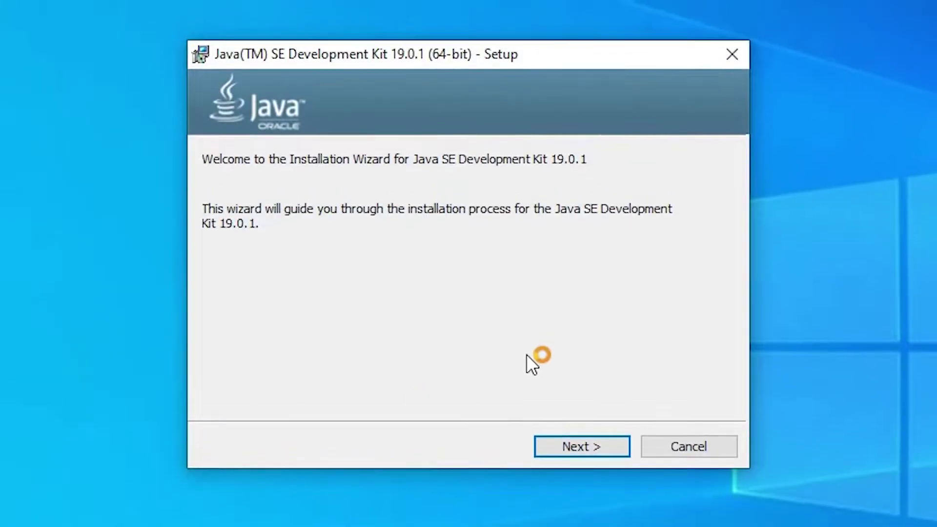
pyautogui.click(589, 458)
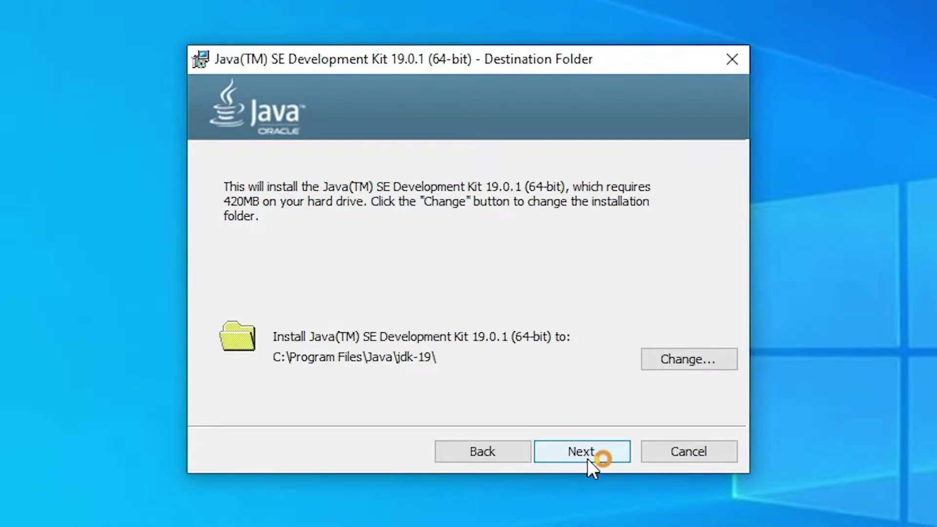
pyautogui.click(706, 360)
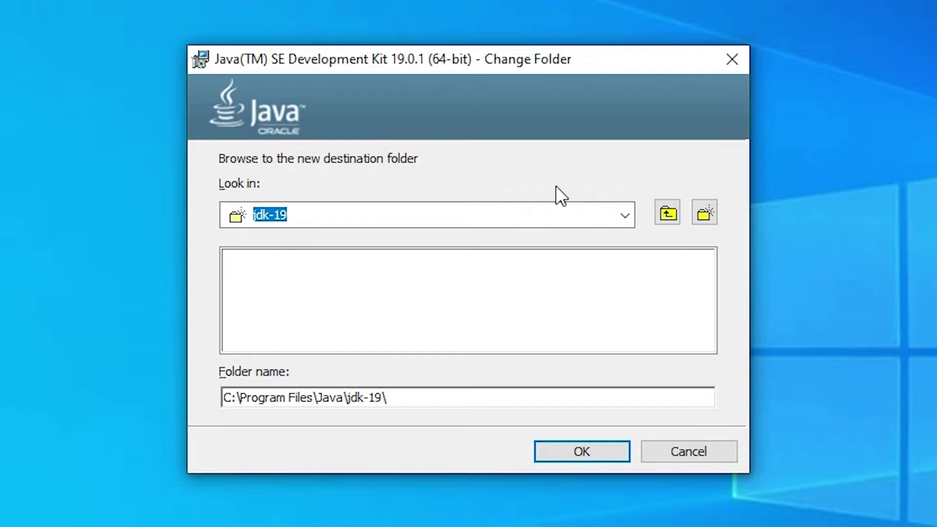
pyautogui.click(625, 214)
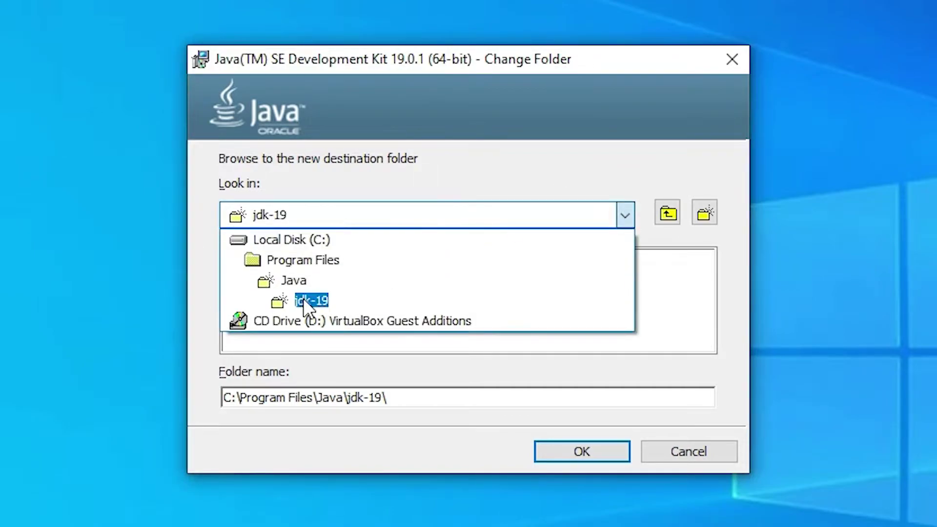
pyautogui.click(564, 126)
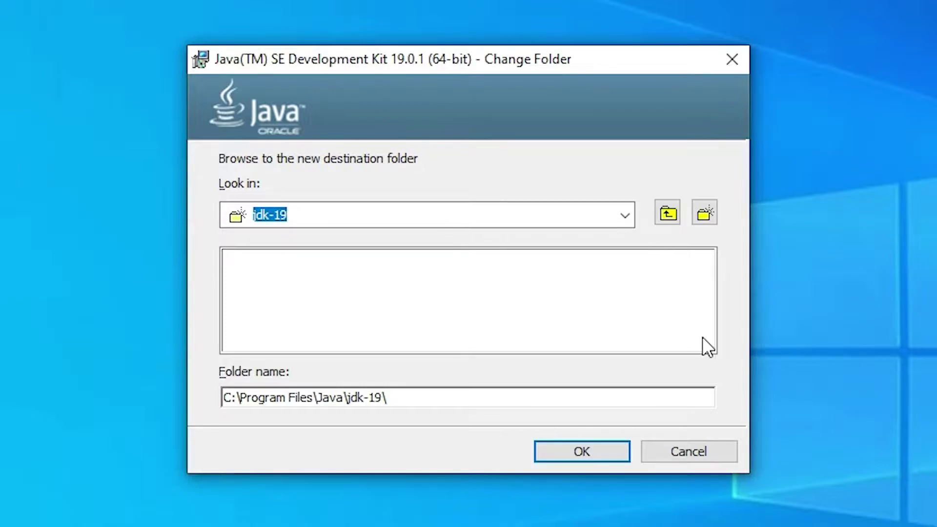
pyautogui.click(708, 453)
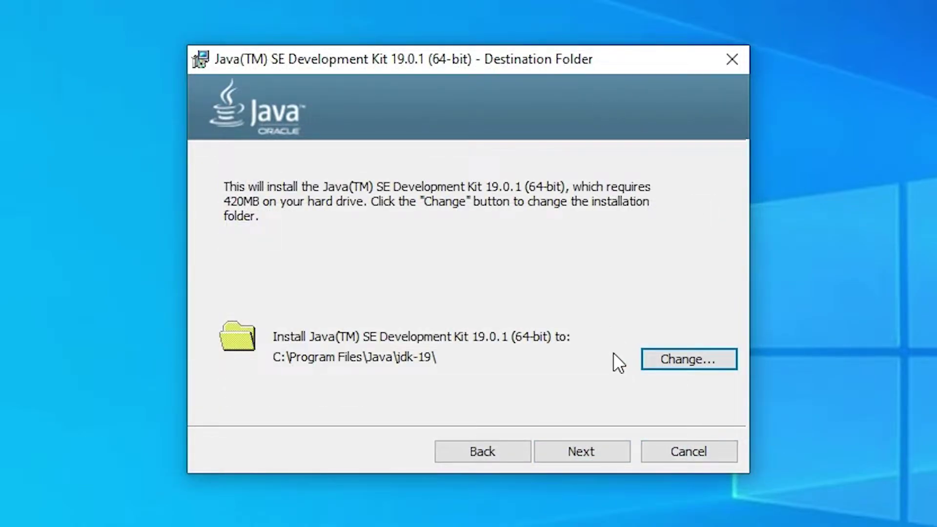
# Install the JDK to the default folder C:\Program Files\Java\jdk-19\ and close the finished setup wizard.
pyautogui.click(595, 456)
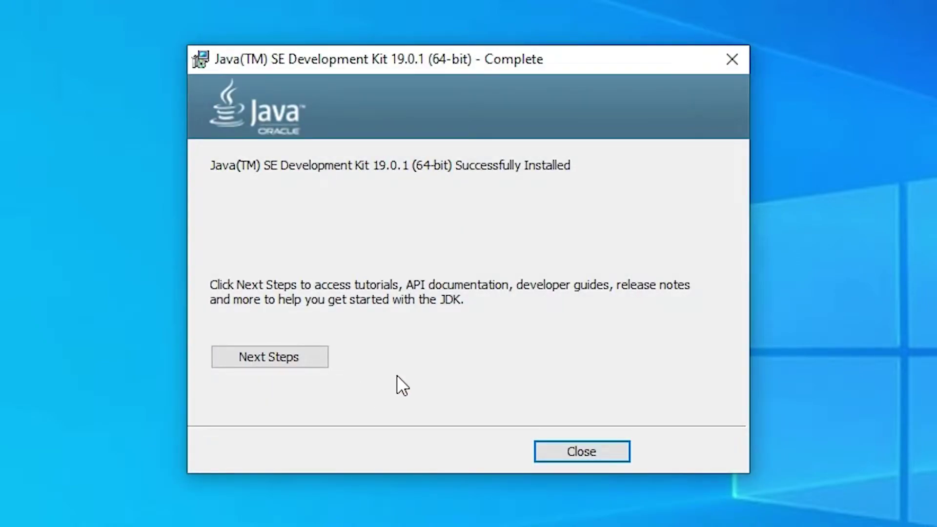
pyautogui.click(596, 451)
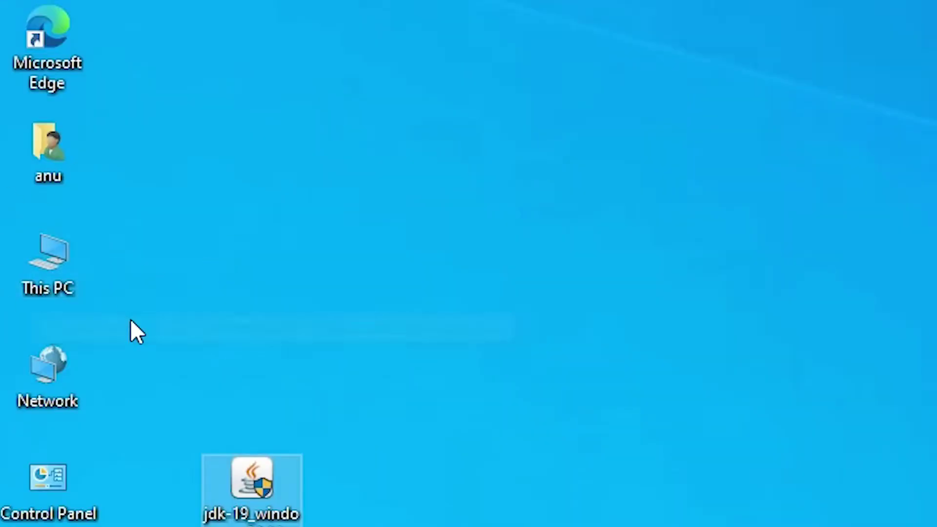
# Open the JDK's bin folder at C:\Program Files\Java\jdk-19\bin in File Explorer.
pyautogui.doubleClick(64, 271)
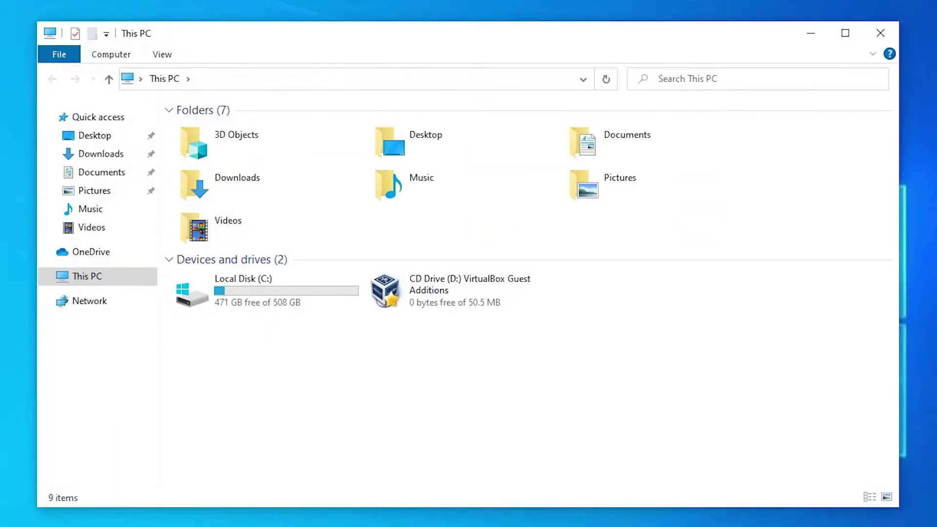
pyautogui.click(214, 291)
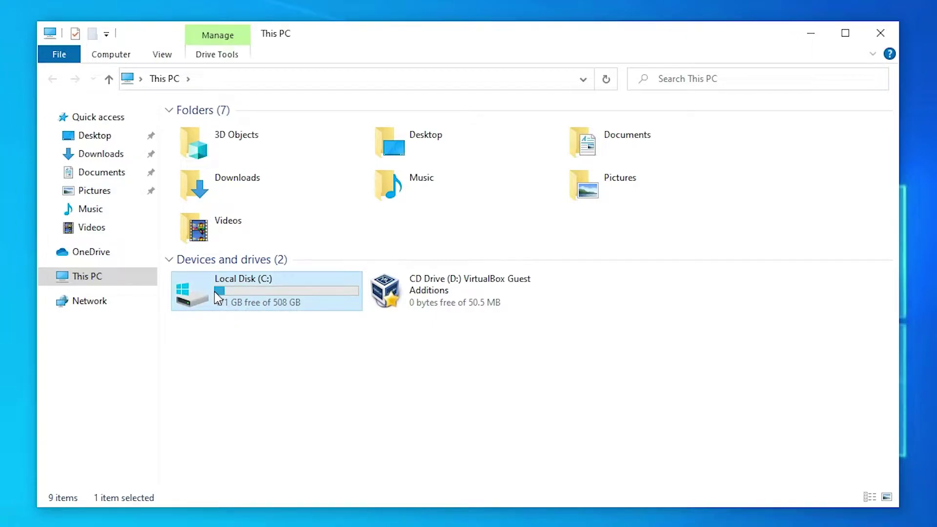
pyautogui.doubleClick(214, 291)
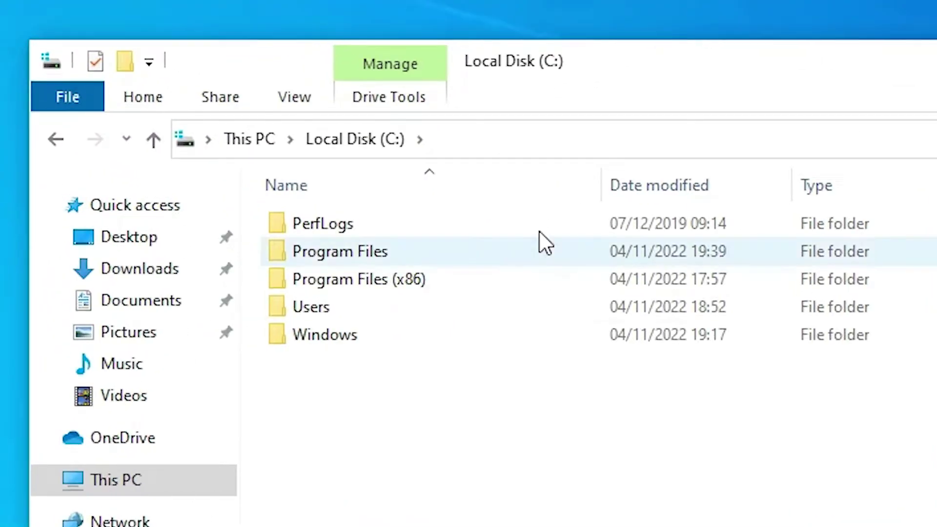
pyautogui.doubleClick(410, 254)
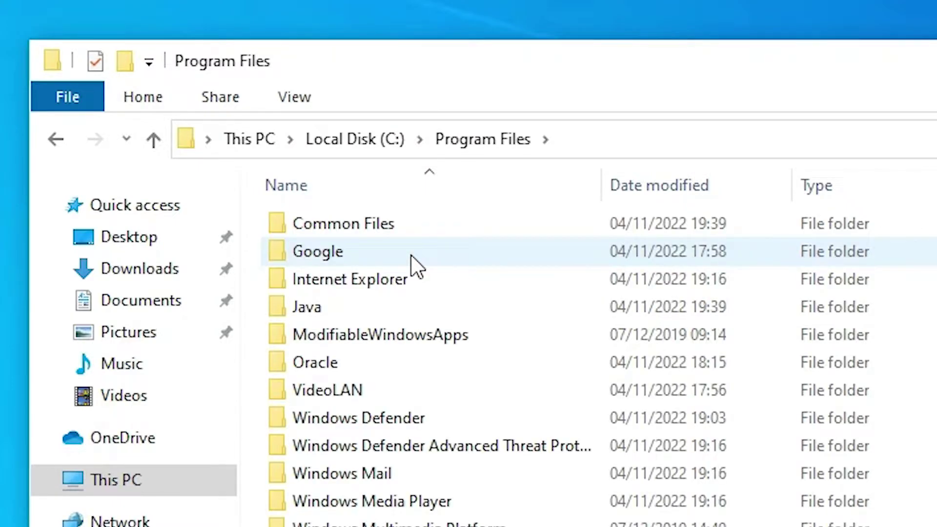
pyautogui.doubleClick(344, 309)
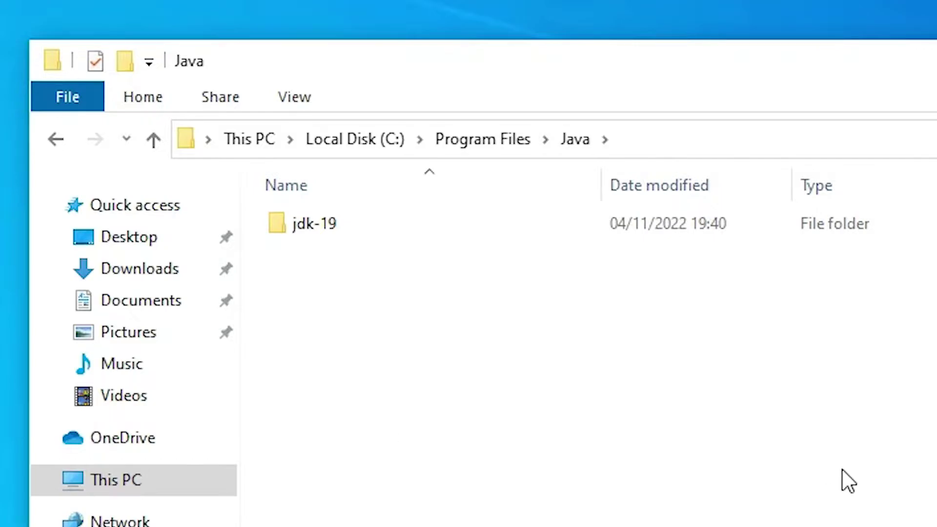
pyautogui.doubleClick(312, 237)
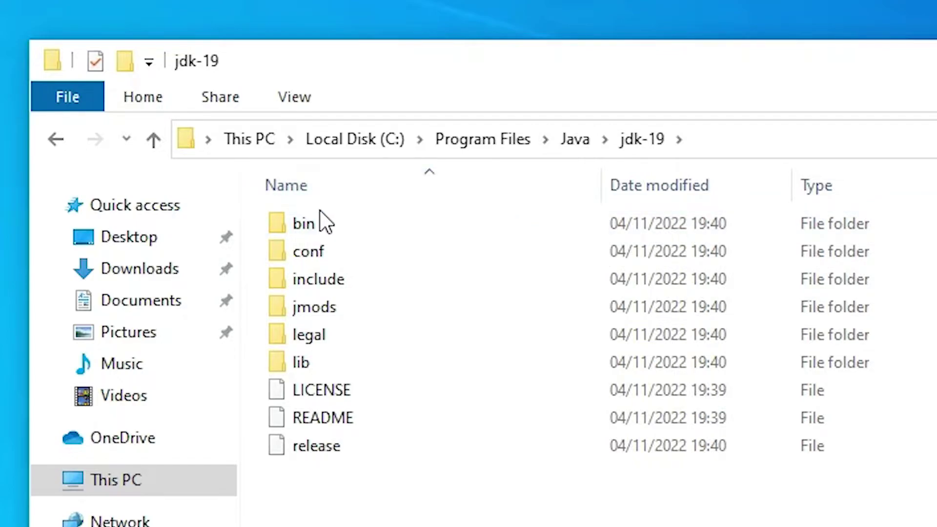
pyautogui.doubleClick(318, 224)
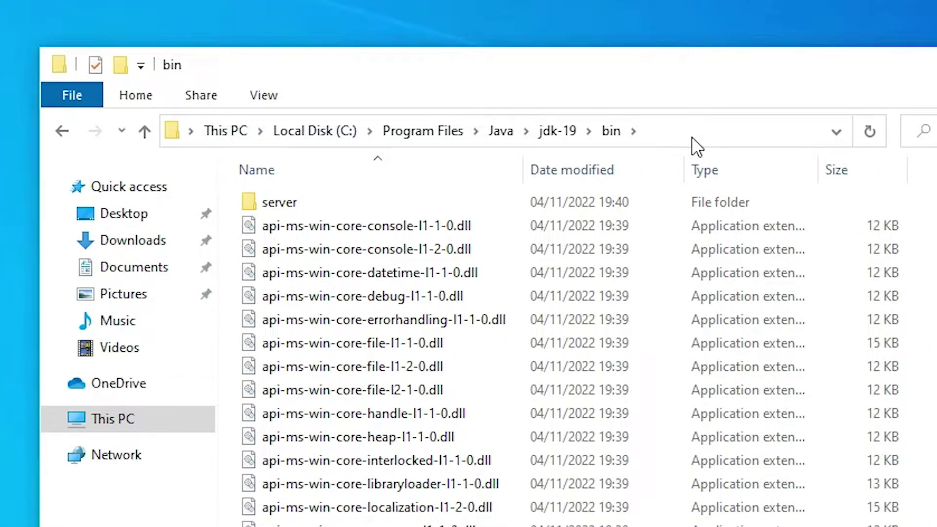
# Copy the full folder path C:\Program Files\Java\jdk-19\bin and minimise the File Explorer window.
pyautogui.click(693, 141)
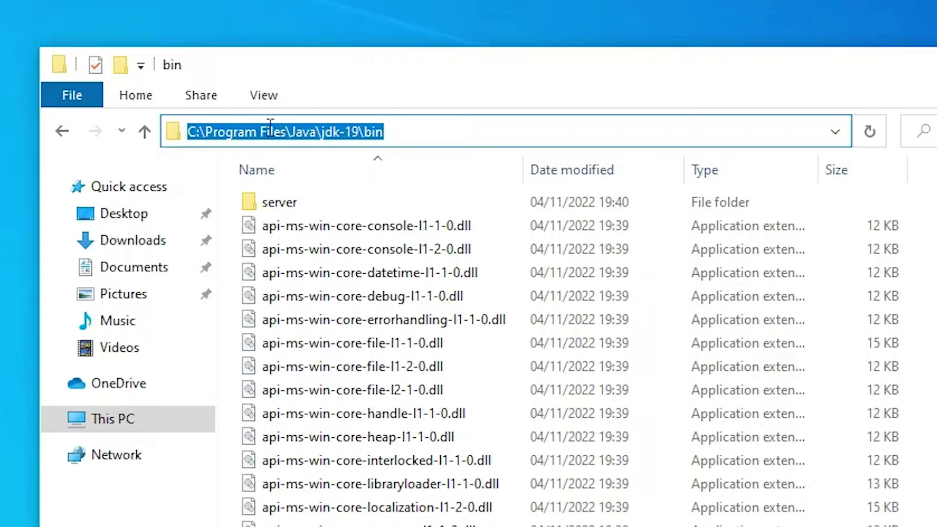
pyautogui.click(391, 132)
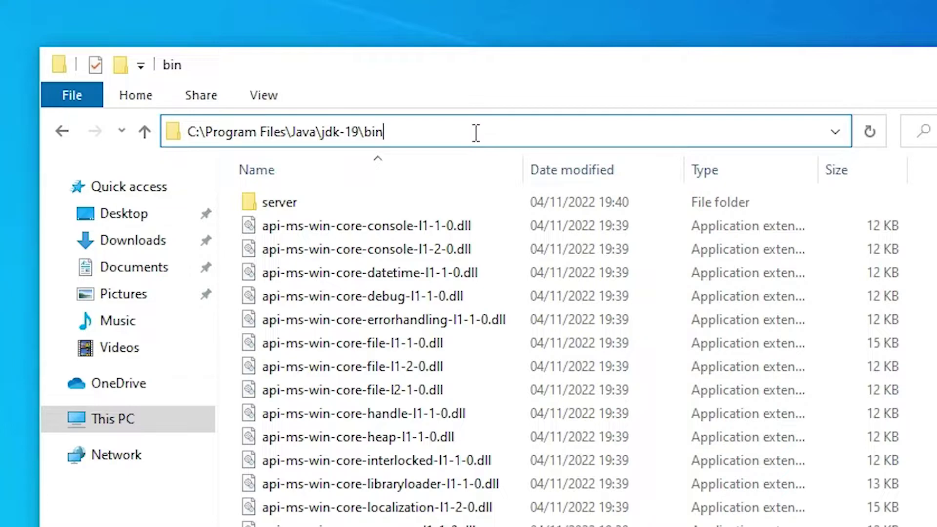
pyautogui.moveTo(477, 132); pyautogui.dragTo(182, 131)
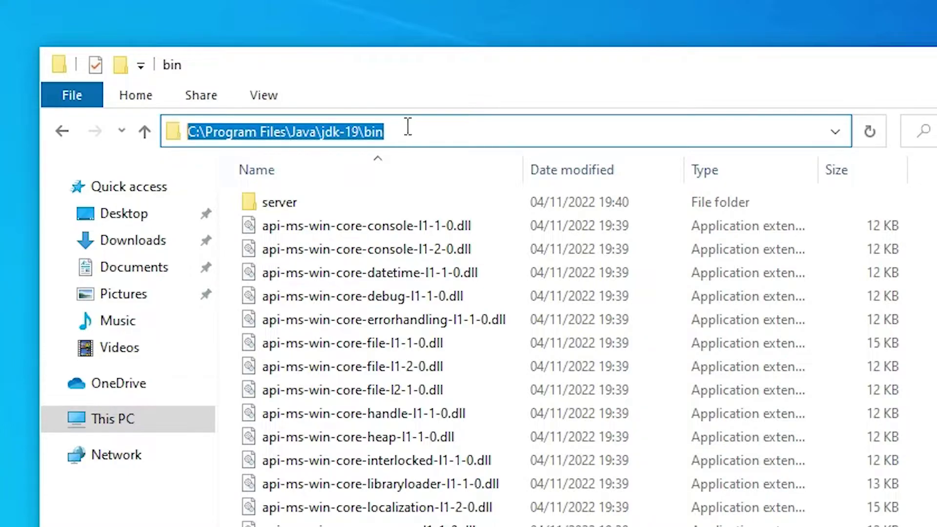
pyautogui.click(420, 127)
pyautogui.hotkey('ctrl', 'a')
pyautogui.rightClick(307, 132)
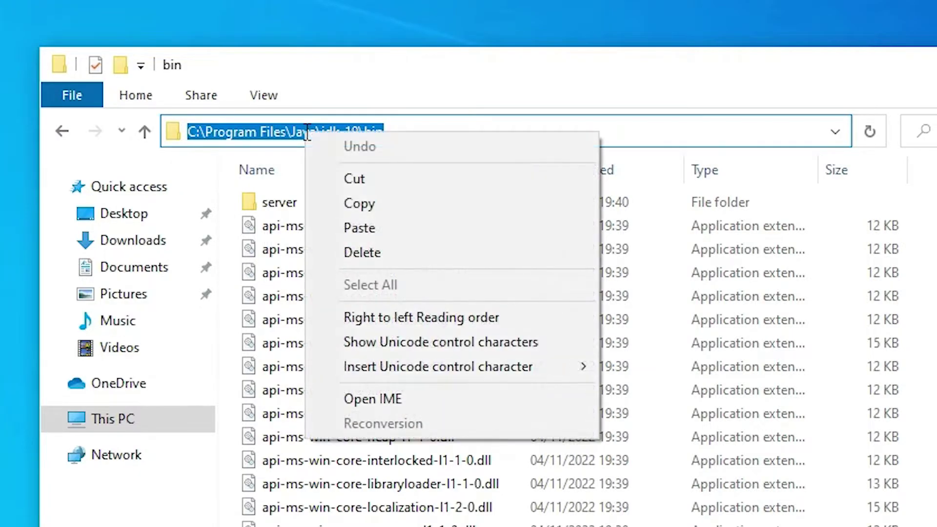
pyautogui.click(399, 204)
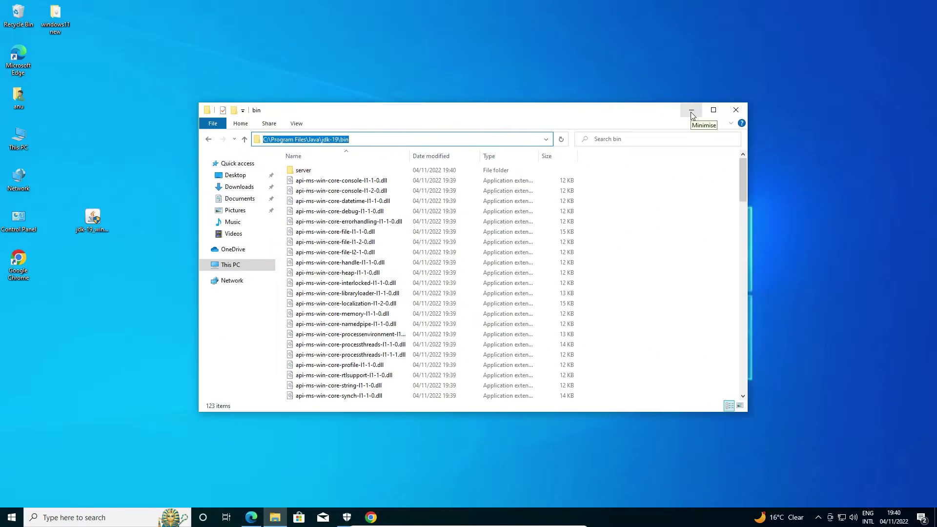
pyautogui.click(689, 107)
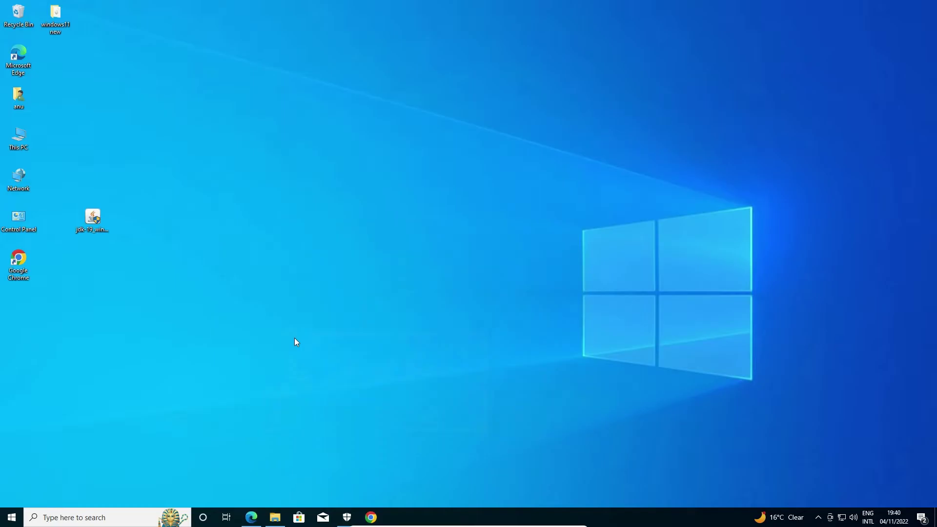
# Find the system environment variables settings by searching for "env", and open the Environment Variables dialog from System Properties.
pyautogui.click(12, 518)
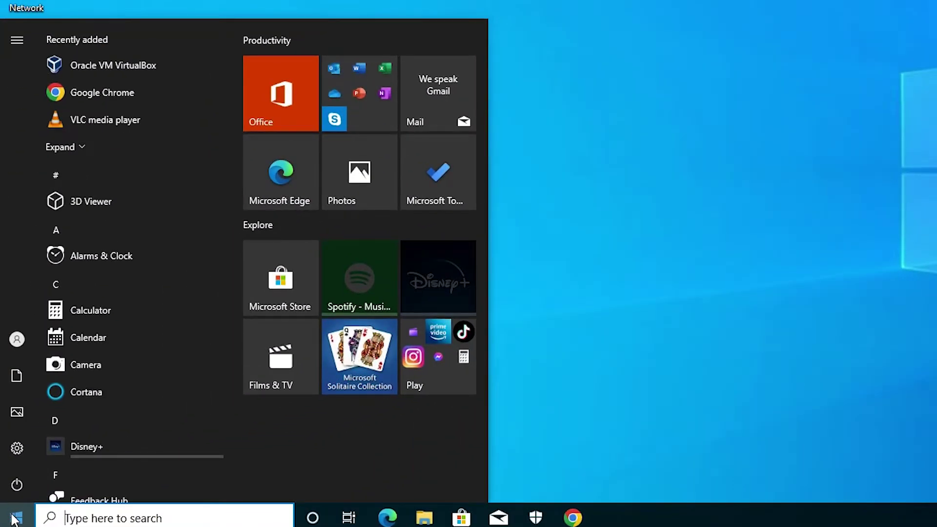
pyautogui.write('env')
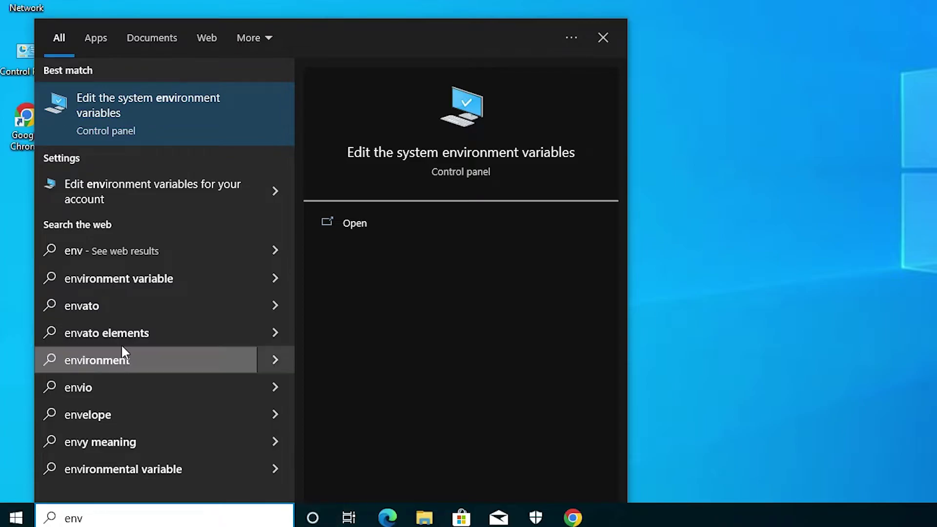
pyautogui.click(166, 113)
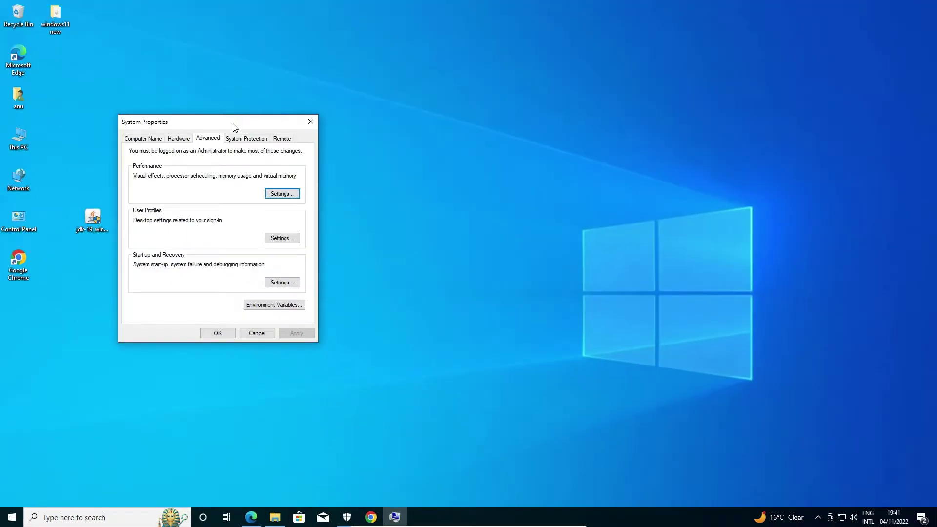
pyautogui.moveTo(234, 128); pyautogui.dragTo(464, 180)
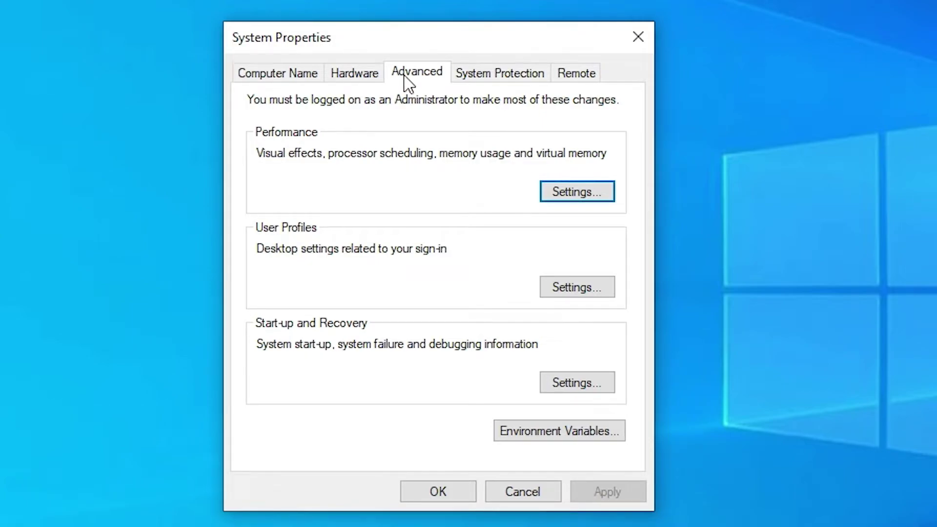
pyautogui.click(544, 440)
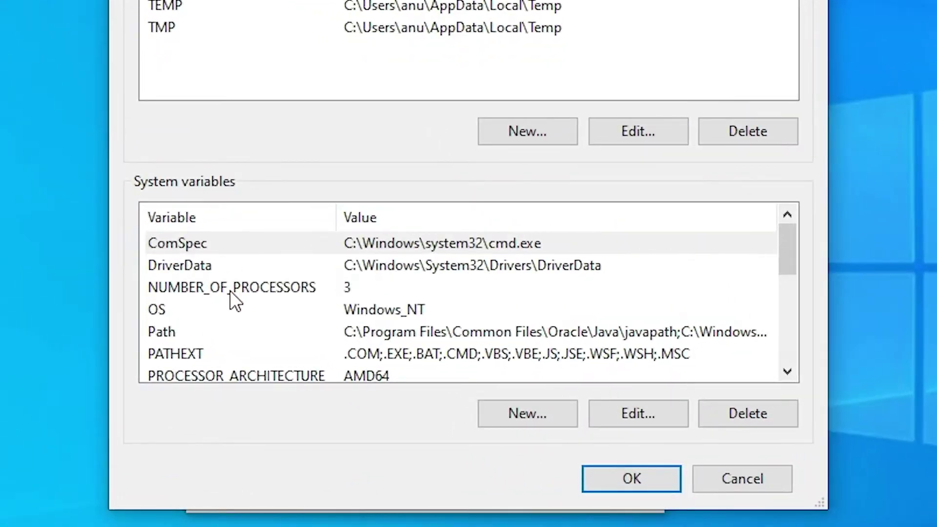
# Add the copied path C:\Program Files\Java\jdk-19\bin as a new entry in the system Path variable and confirm the edit.
pyautogui.click(168, 336)
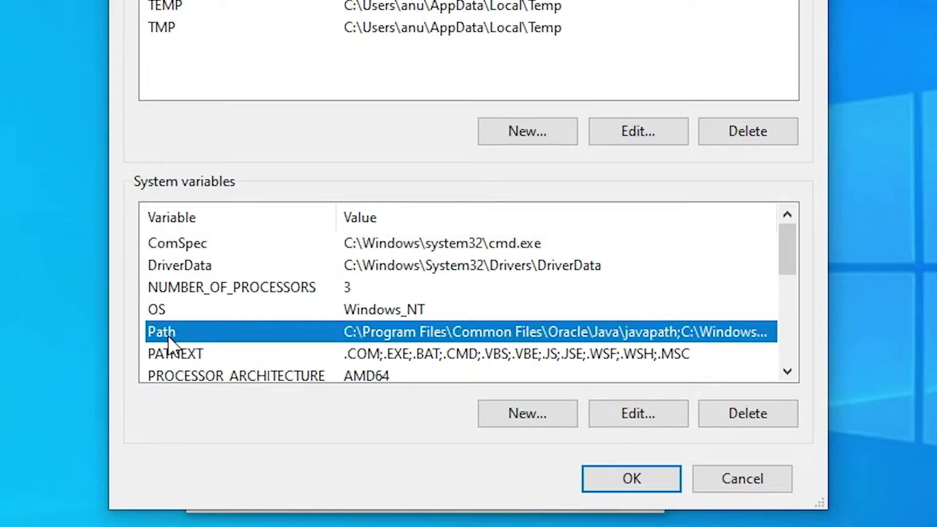
pyautogui.click(631, 412)
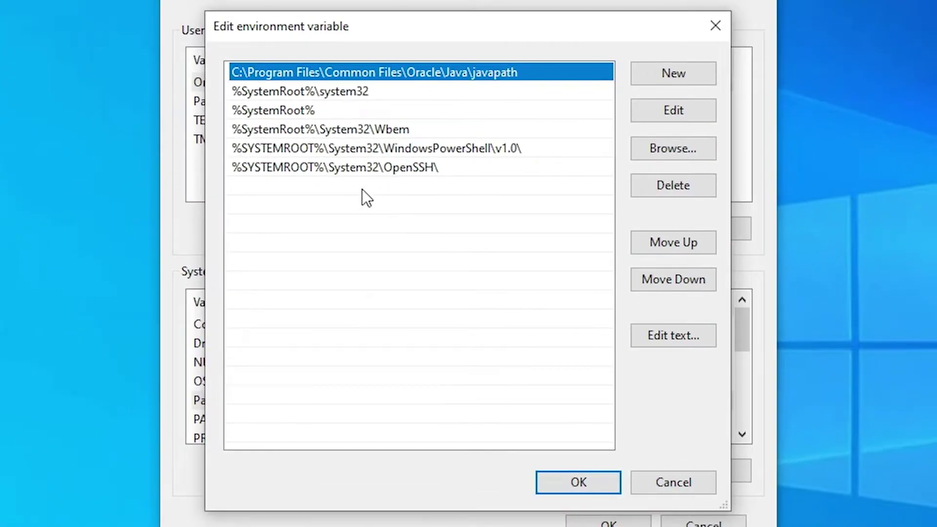
pyautogui.click(362, 188)
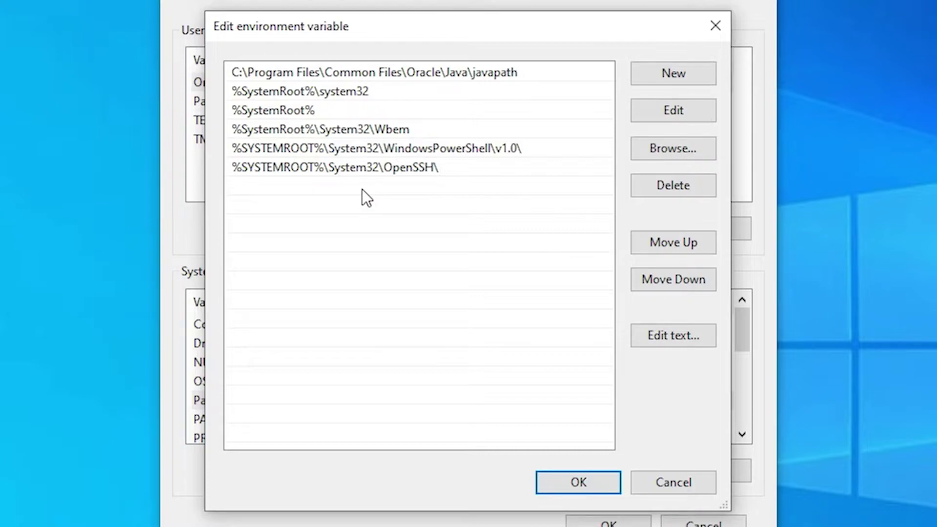
pyautogui.click(650, 83)
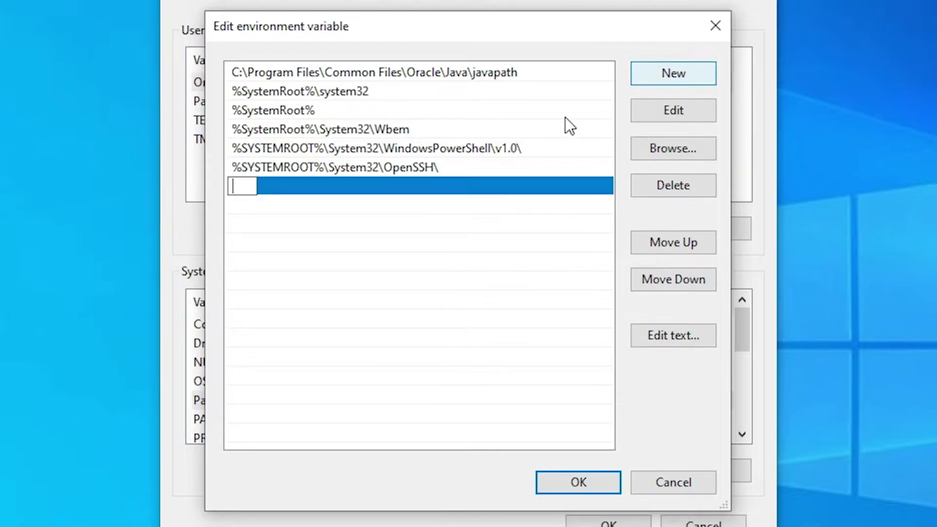
pyautogui.rightClick(244, 188)
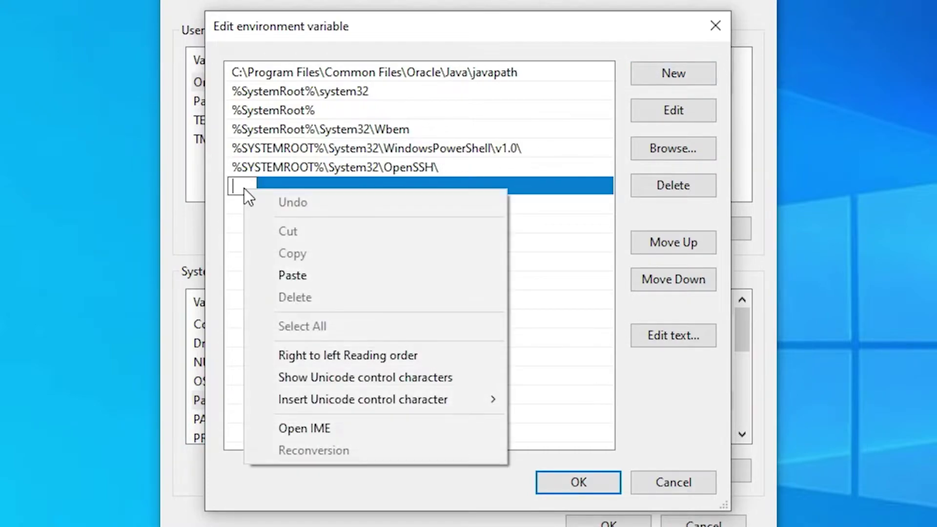
pyautogui.click(306, 275)
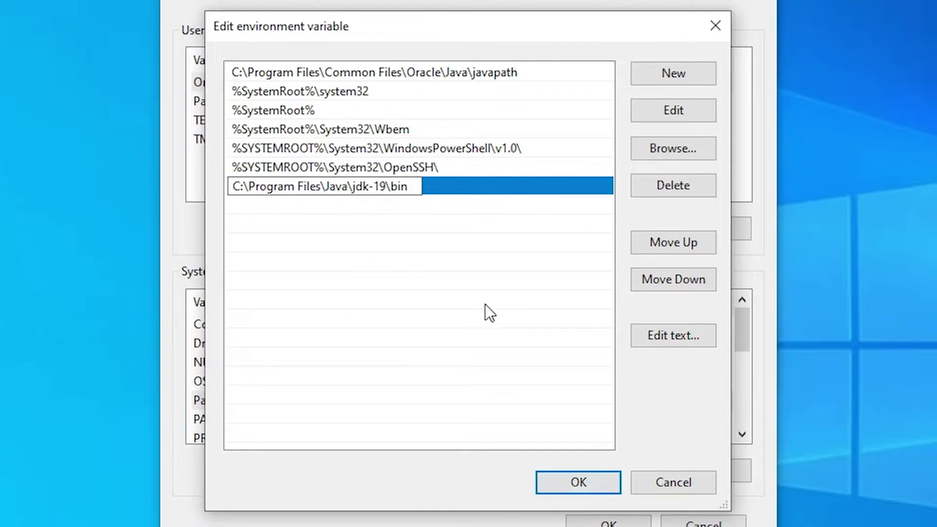
pyautogui.click(424, 327)
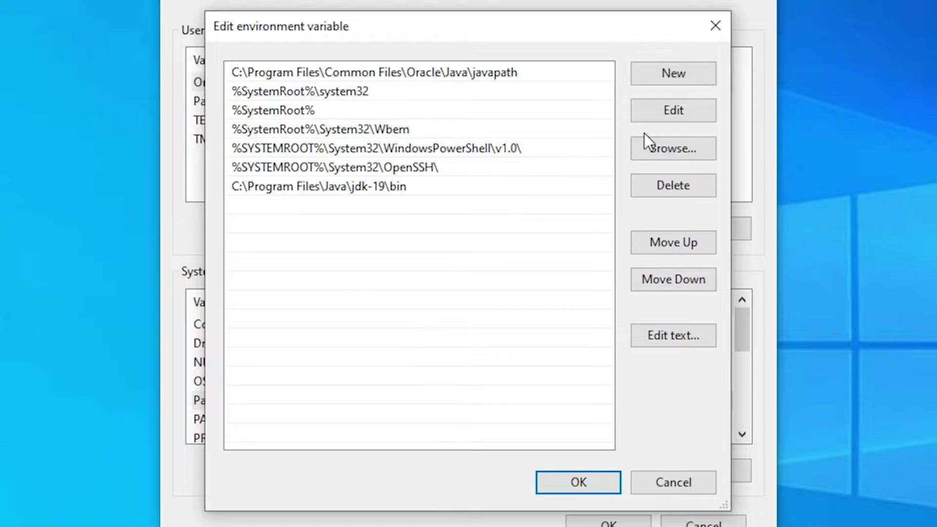
pyautogui.click(561, 480)
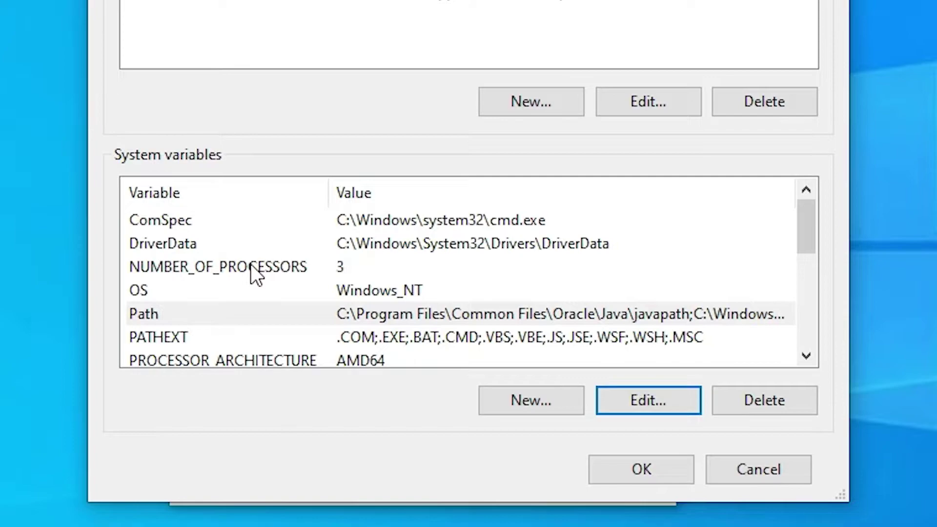
# Create a system variable JAVA_HOME with the value C:\Program Files\Java\jdk-19, and save and close the environment variable settings.
pyautogui.click(498, 400)
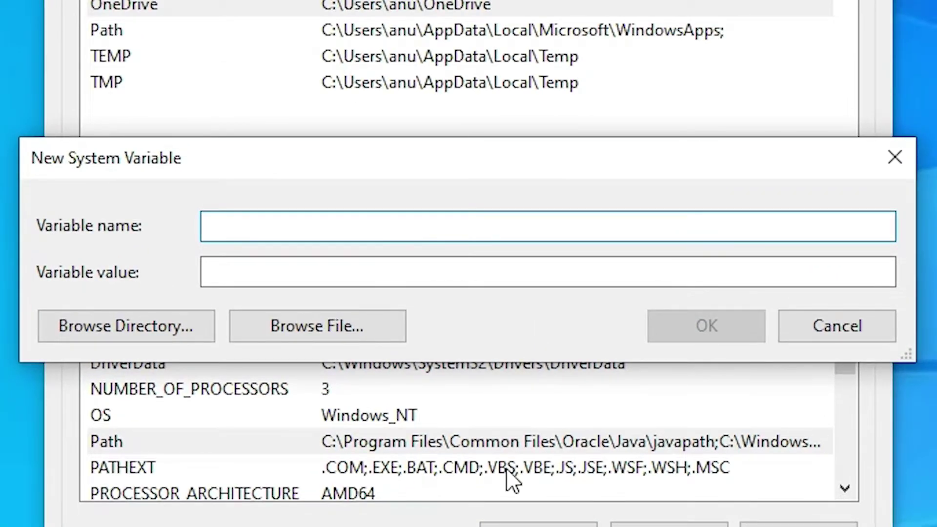
pyautogui.write('JAVA_HOME')
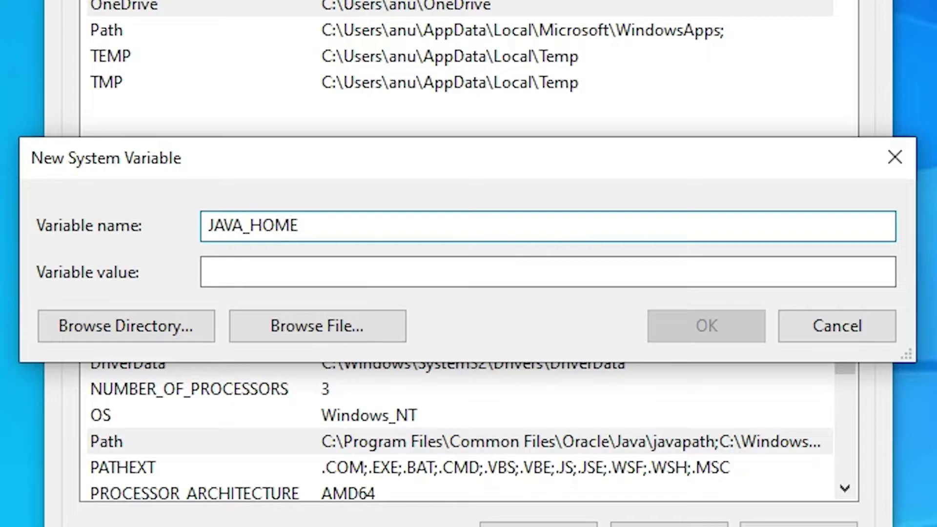
pyautogui.click(298, 273)
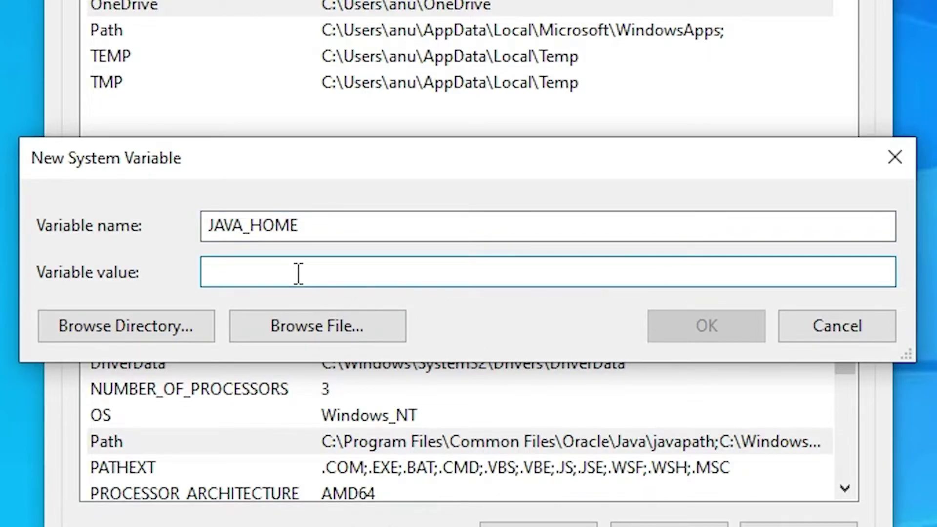
pyautogui.rightClick(299, 272)
pyautogui.click(352, 393)
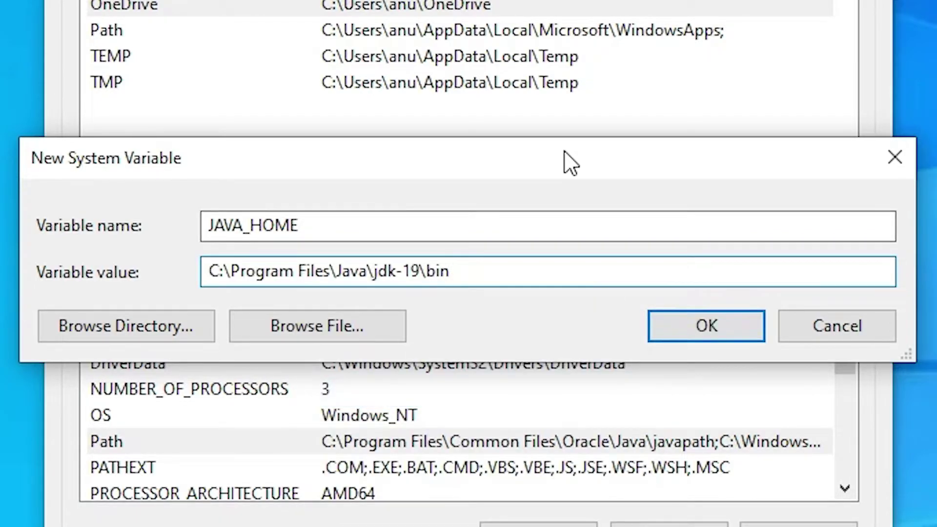
pyautogui.press('BackSpace')
pyautogui.press('BackSpace')
pyautogui.press('BackSpace')
pyautogui.press('BackSpace')
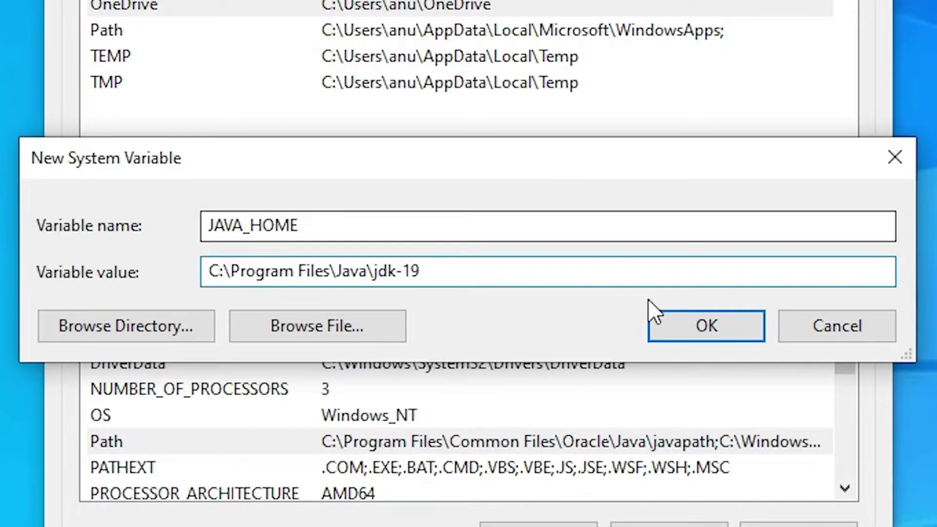
pyautogui.click(676, 332)
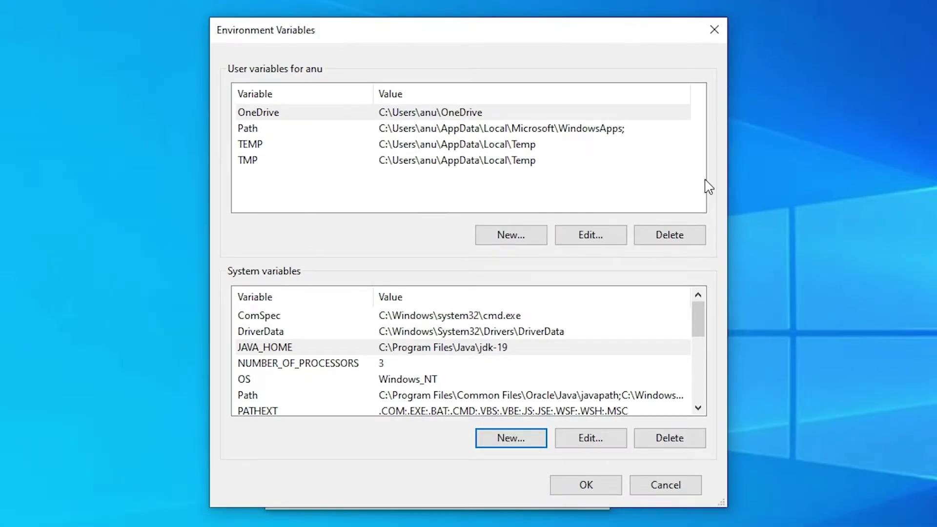
pyautogui.click(608, 490)
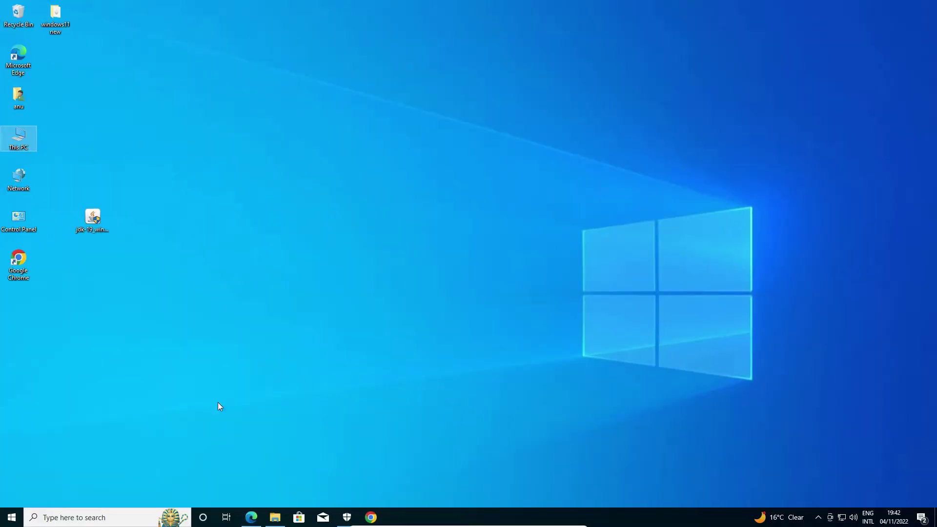
# Switch to Command Prompt by searching for "cmd", and move its window to the middle of the desktop.
pyautogui.click(11, 517)
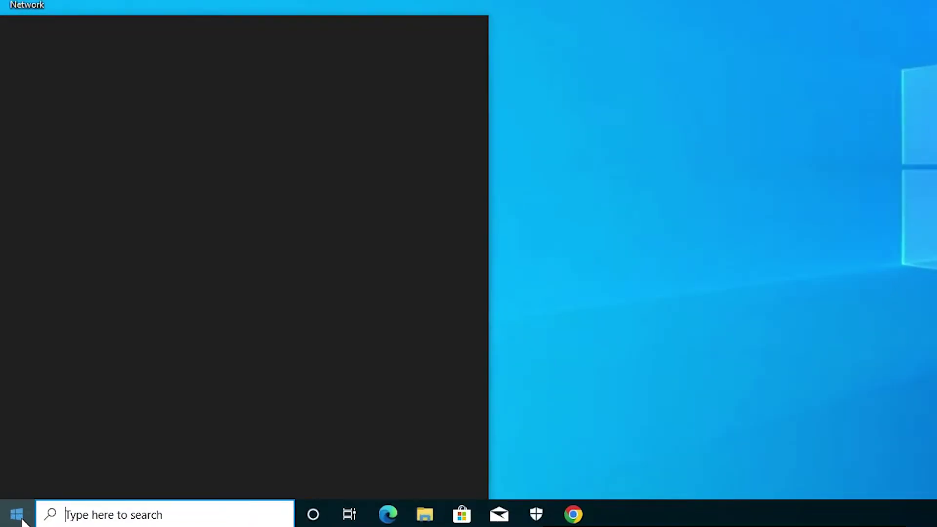
pyautogui.write('cmd')
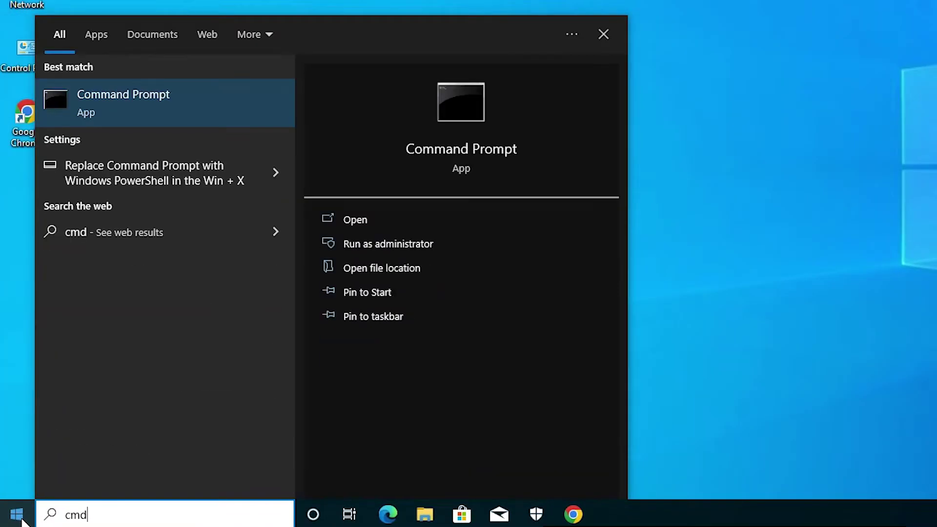
pyautogui.click(95, 115)
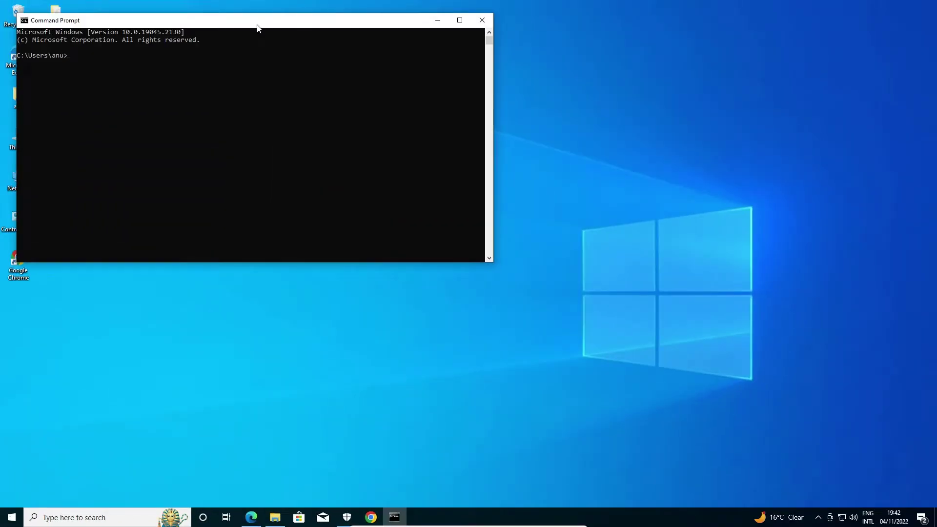
pyautogui.moveTo(258, 29); pyautogui.dragTo(489, 194)
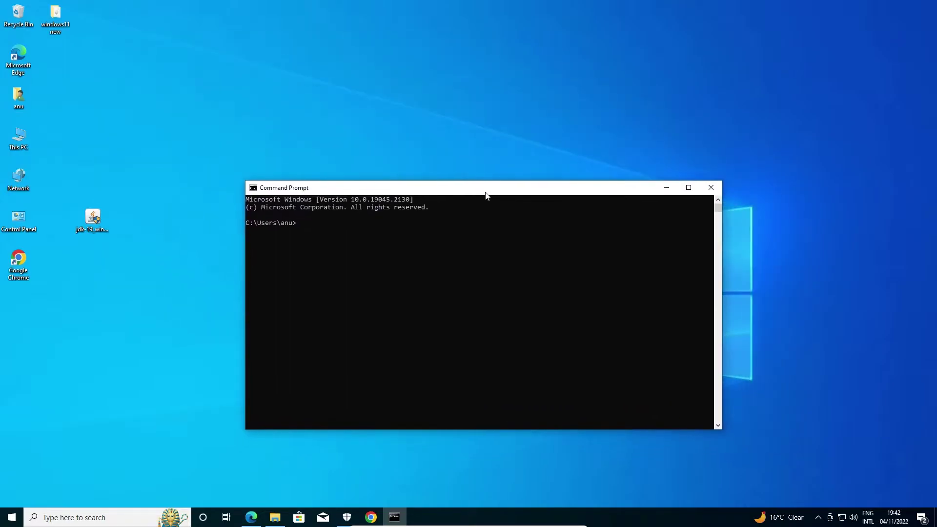
pyautogui.click(395, 267)
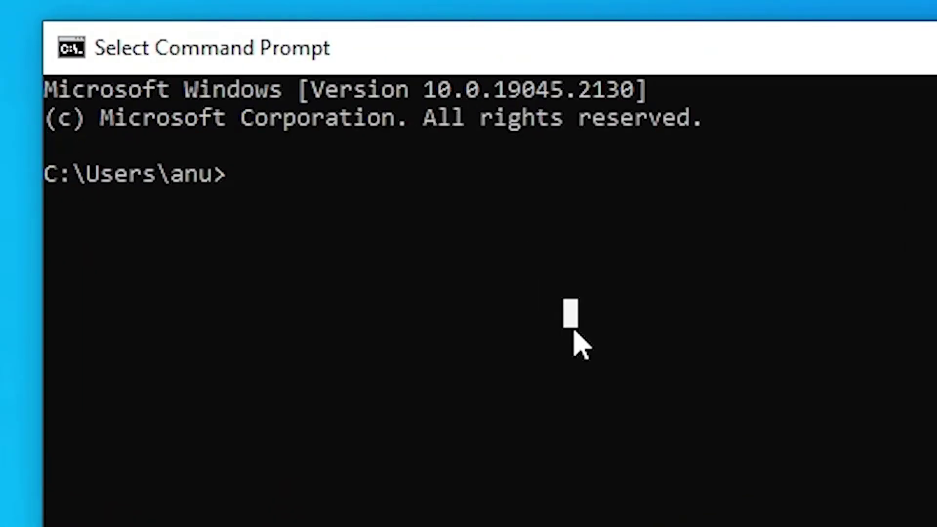
# Check the Java installation by running java --version and javac at the command prompt.
pyautogui.write('java')
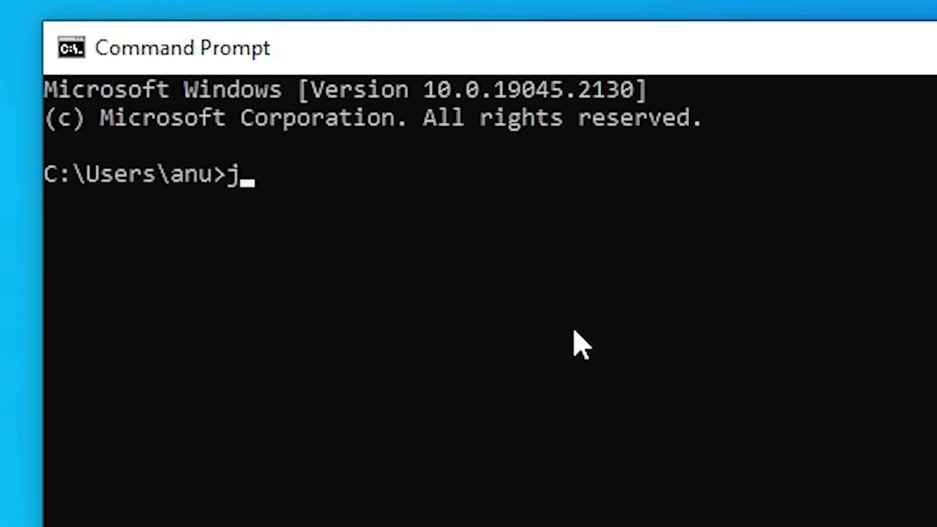
pyautogui.write(' -')
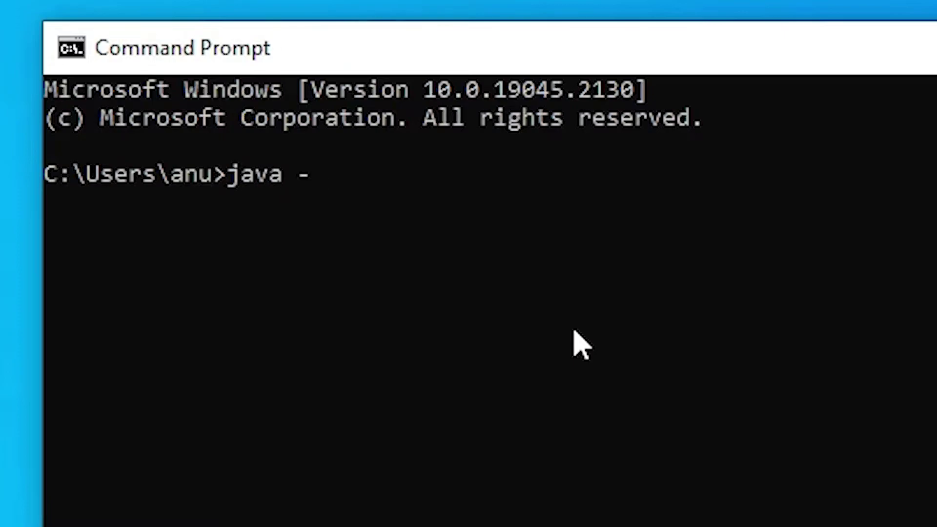
pyautogui.write('-version')
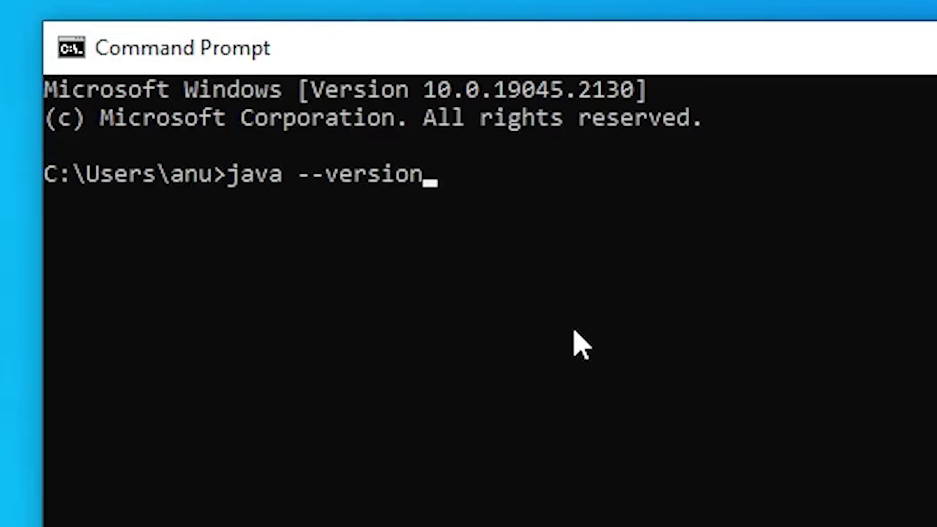
pyautogui.press('Return')
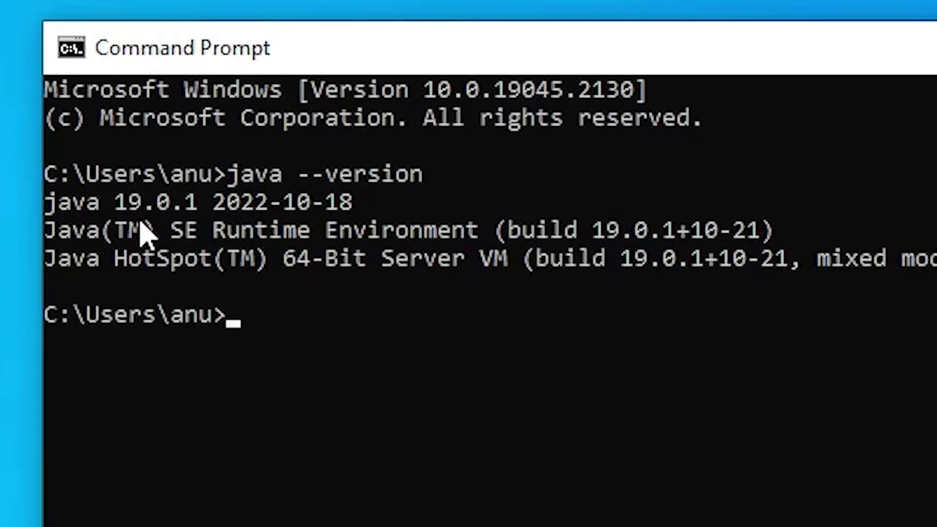
pyautogui.write('javac')
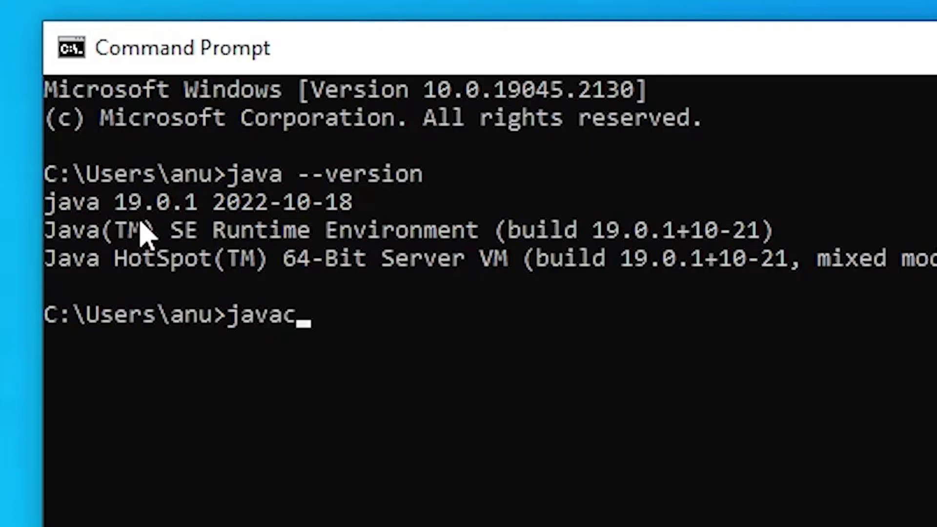
pyautogui.press('Return')
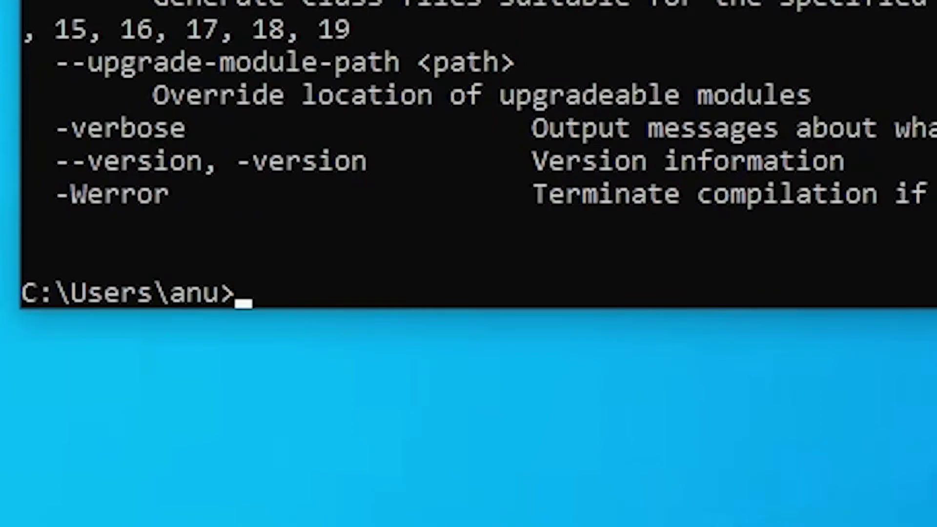
# Check the Java compiler version by running javac --version at the command prompt.
pyautogui.write('java')
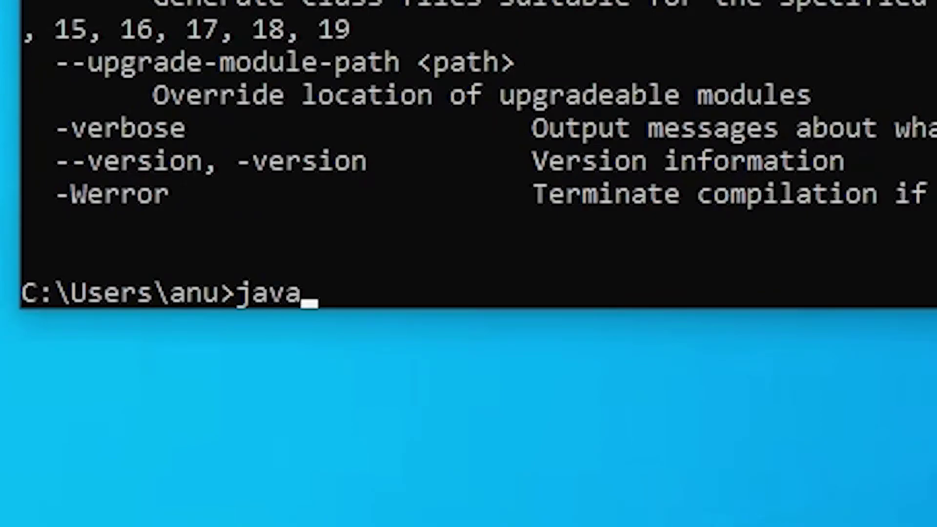
pyautogui.write('c --')
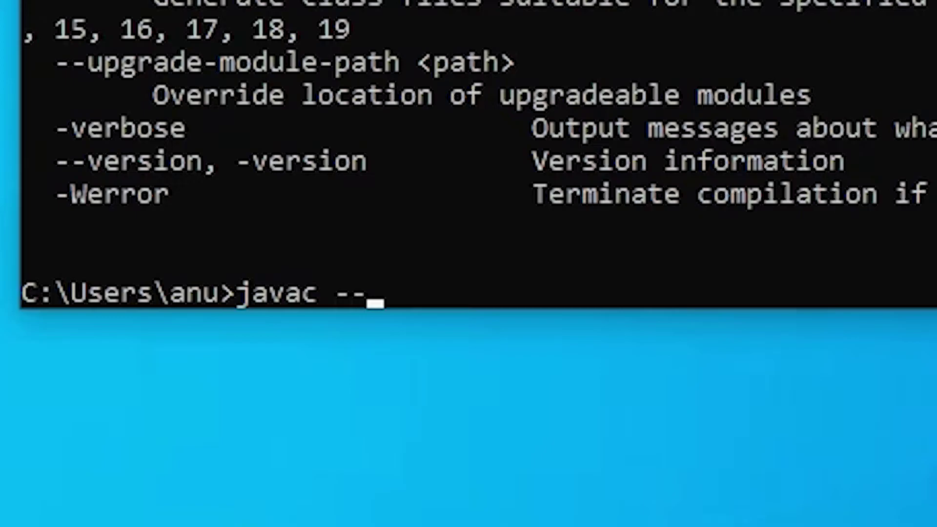
pyautogui.write('ve')
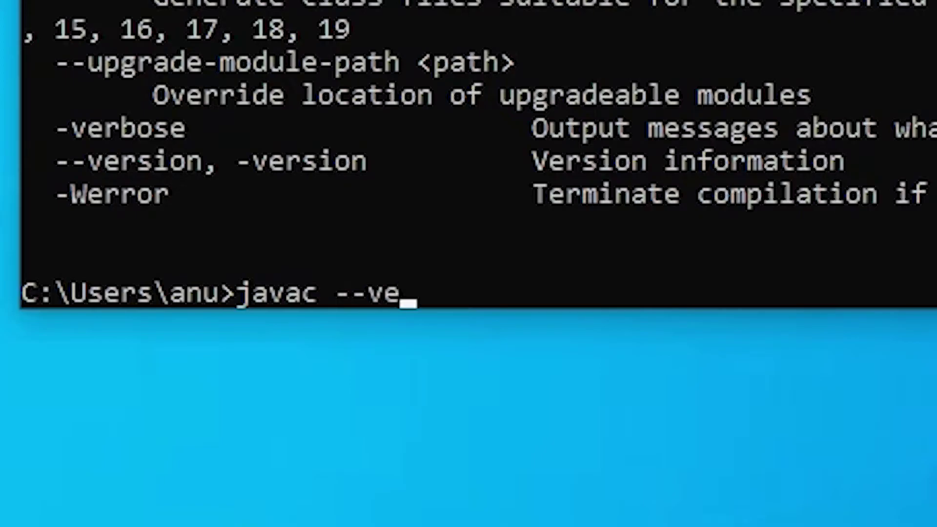
pyautogui.write('rsio')
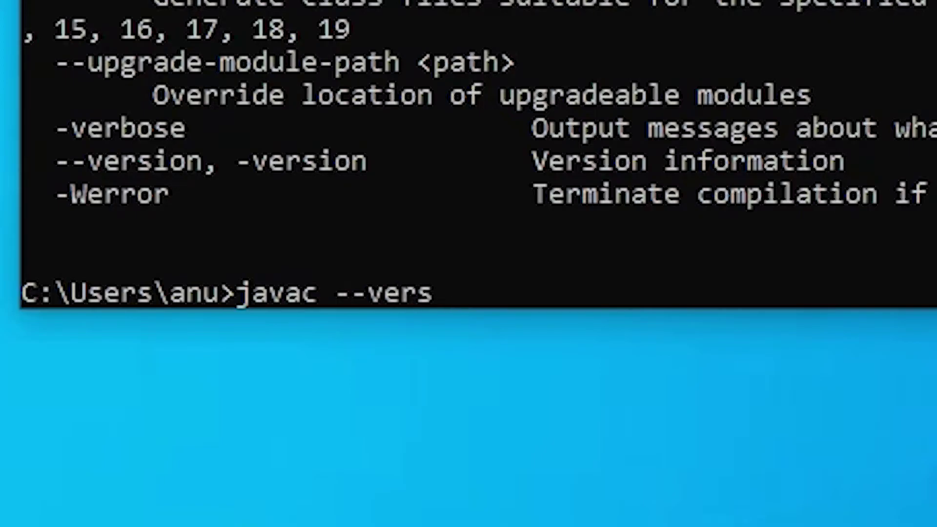
pyautogui.write('n')
pyautogui.press('Return')
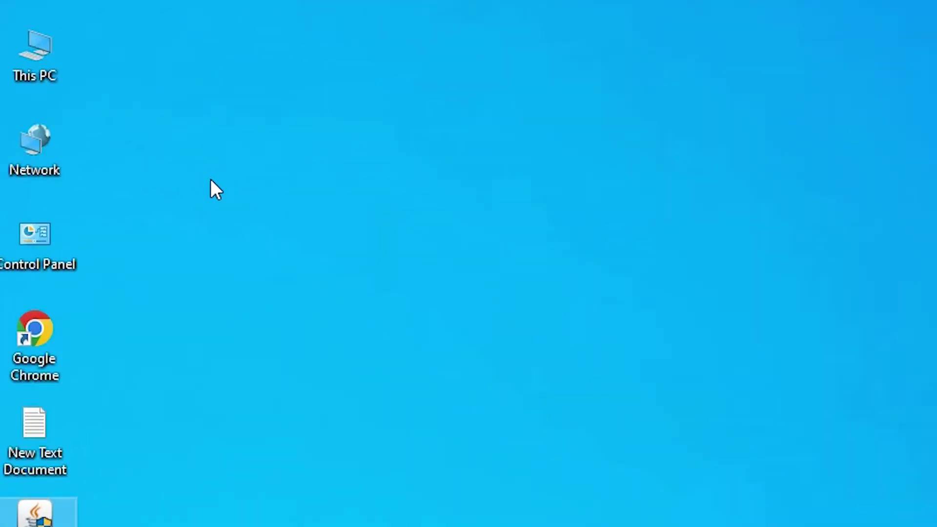
# Create a new folder named test on the desktop.
pyautogui.rightClick(211, 179)
pyautogui.moveTo(291, 363)
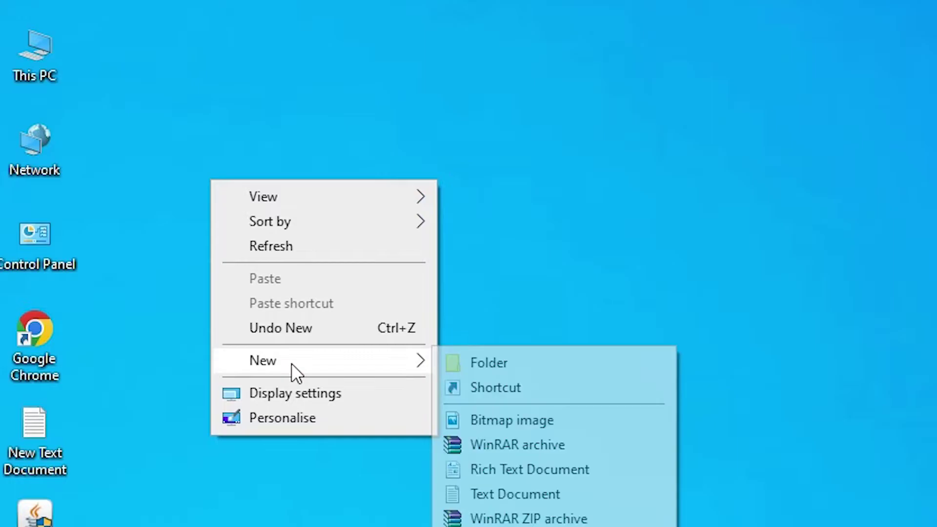
pyautogui.click(456, 362)
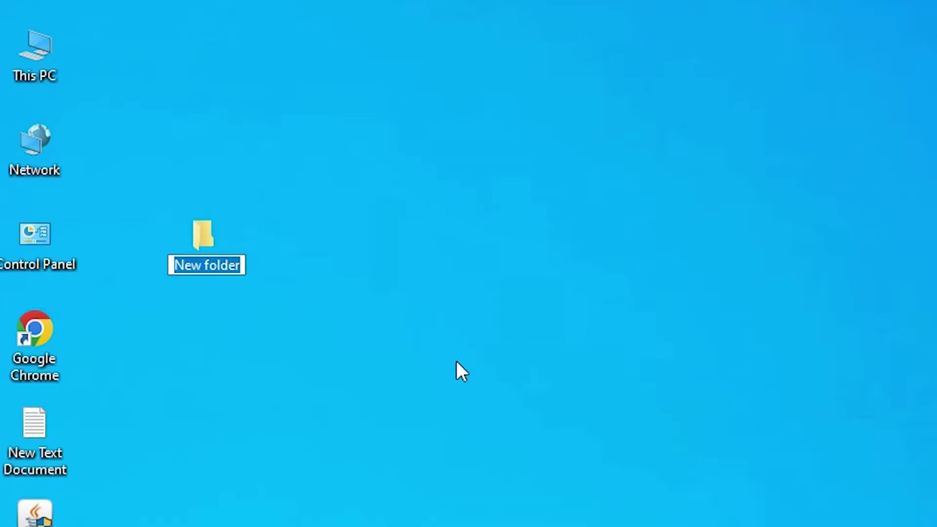
pyautogui.write('t')
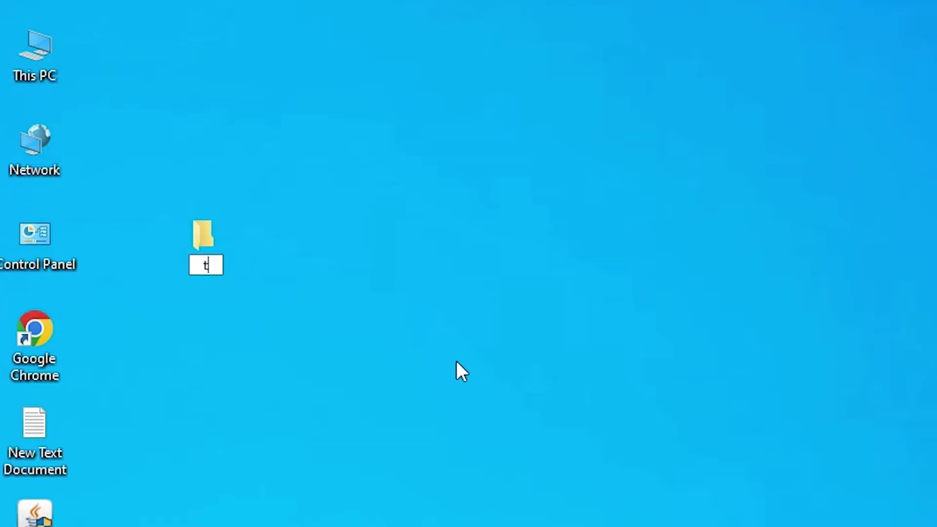
pyautogui.write('est')
pyautogui.press('Return')
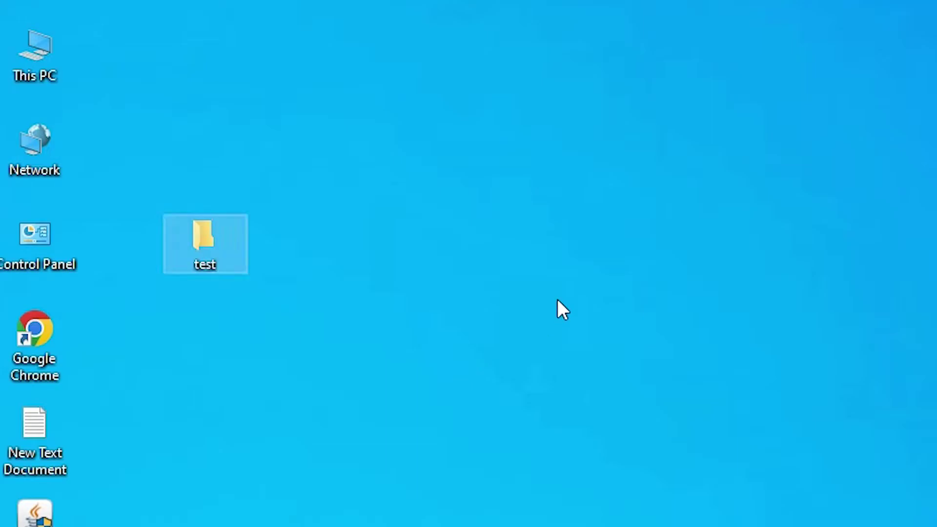
# Open the test folder in File Explorer and create a new text document in it, keeping the default name.
pyautogui.doubleClick(215, 242)
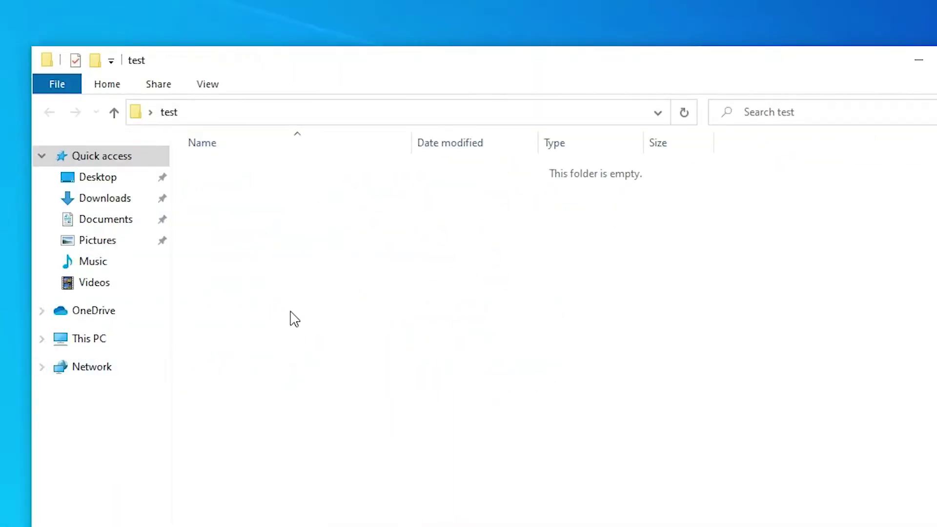
pyautogui.rightClick(251, 244)
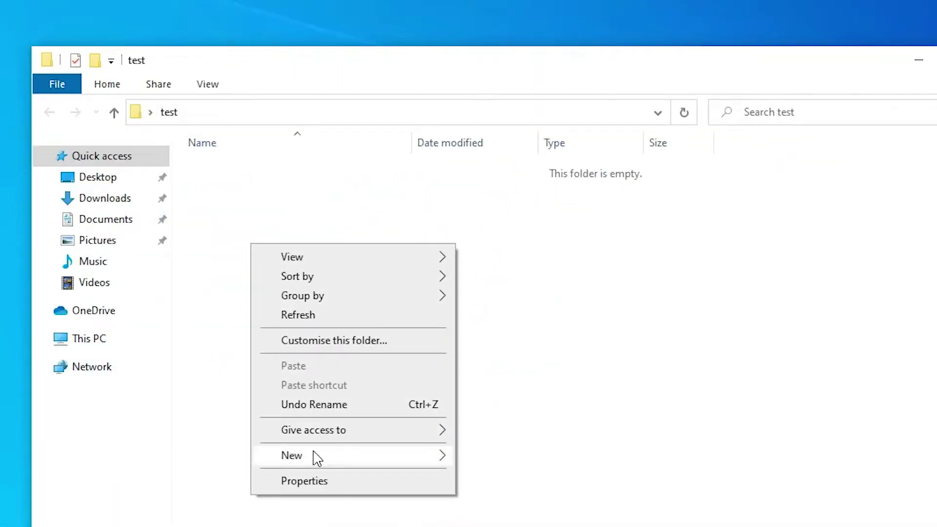
pyautogui.moveTo(334, 458)
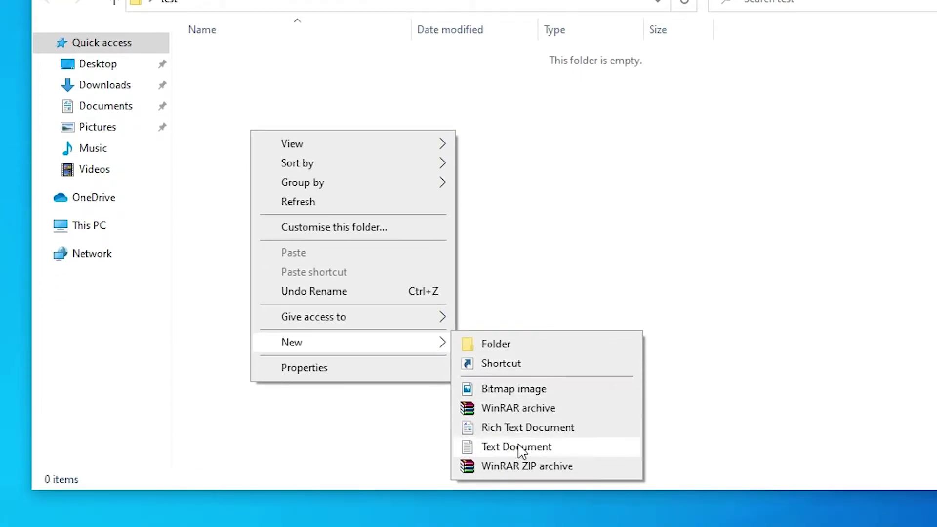
pyautogui.click(520, 448)
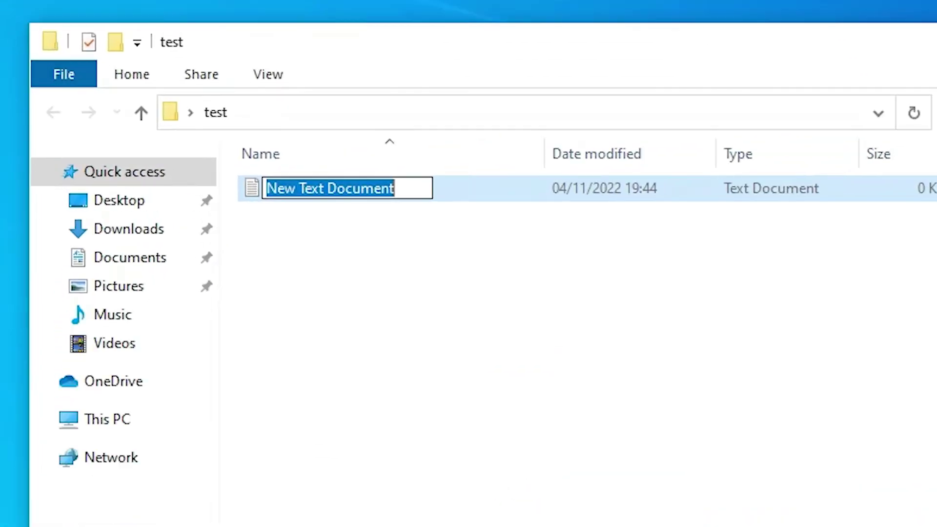
pyautogui.click(429, 426)
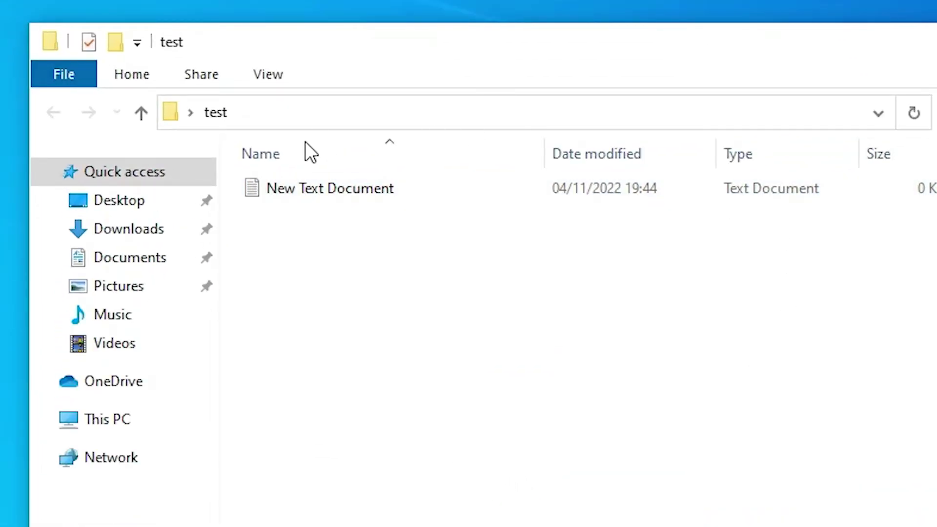
# Turn off "Hide extensions for known file types" in the Folder Options and apply the change.
pyautogui.click(371, 196)
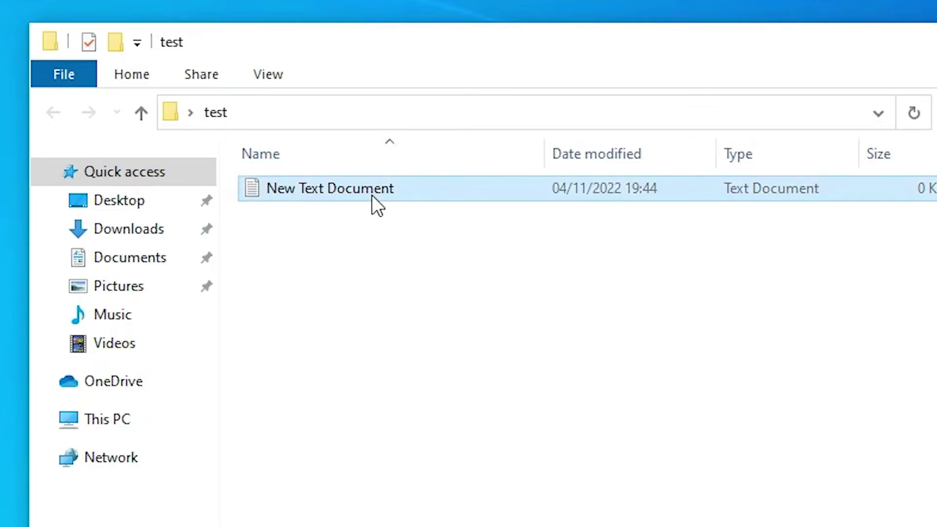
pyautogui.click(275, 77)
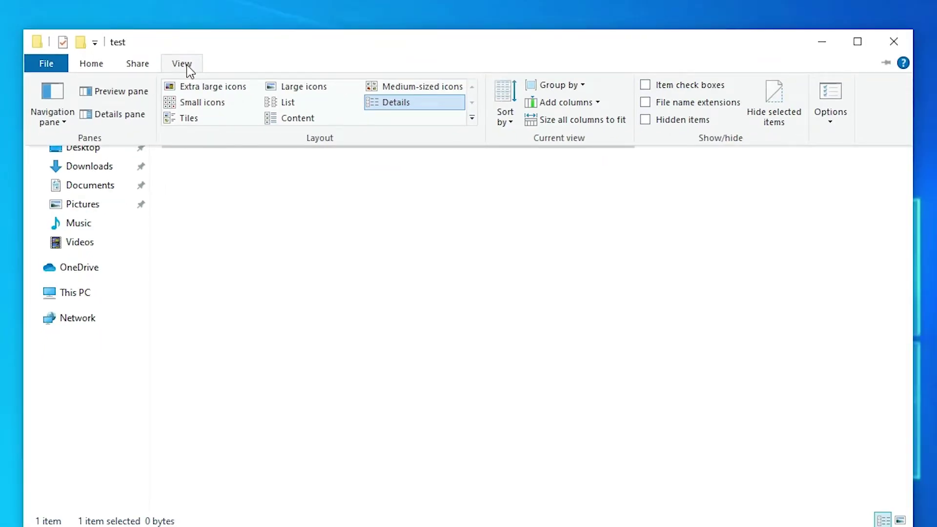
pyautogui.click(842, 95)
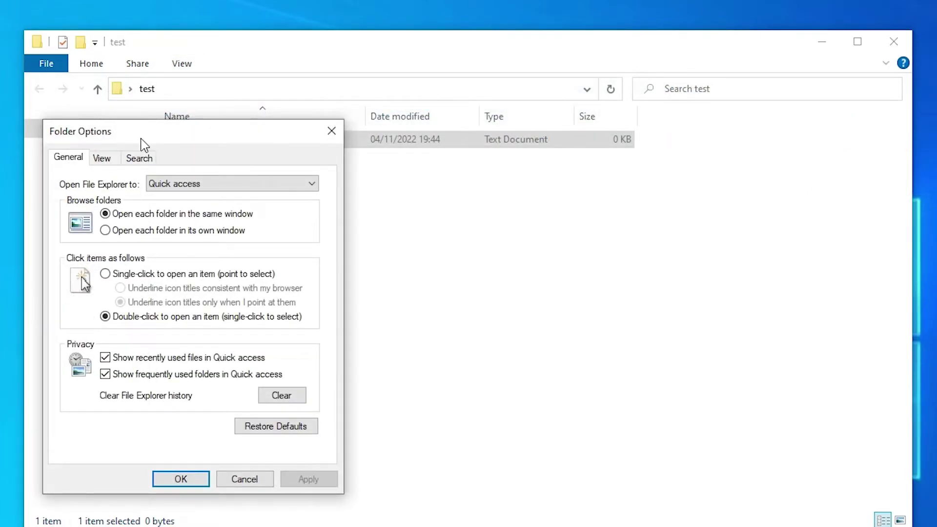
pyautogui.moveTo(144, 145); pyautogui.dragTo(391, 161)
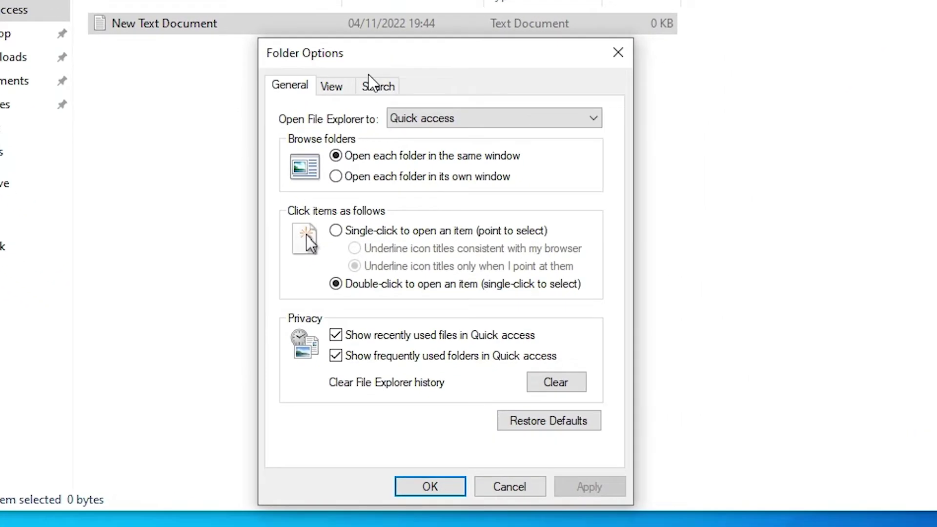
pyautogui.click(329, 87)
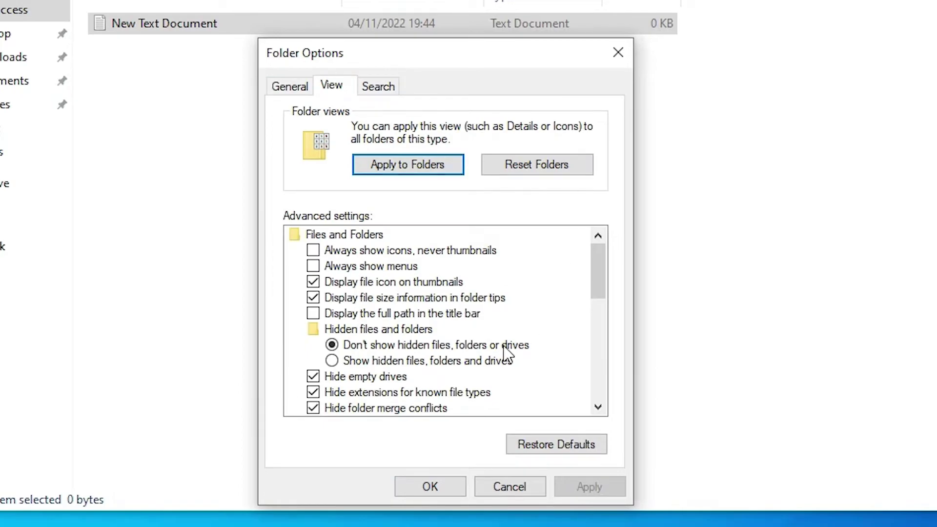
pyautogui.moveTo(598, 288); pyautogui.dragTo(598, 299)
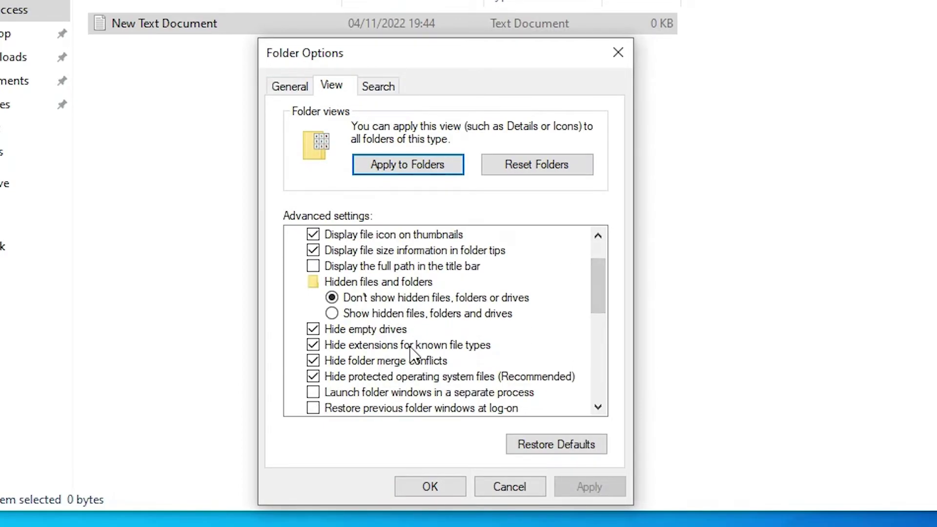
pyautogui.click(341, 347)
pyautogui.click(586, 486)
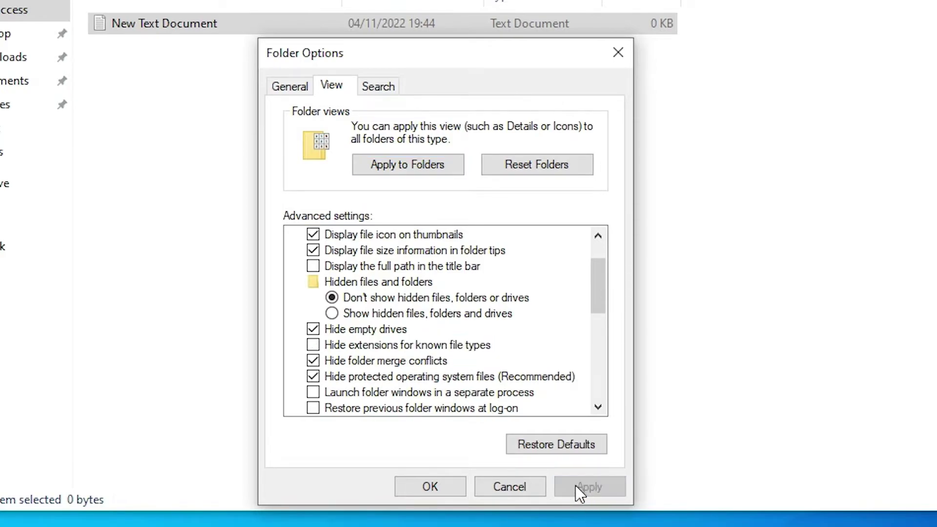
pyautogui.click(429, 476)
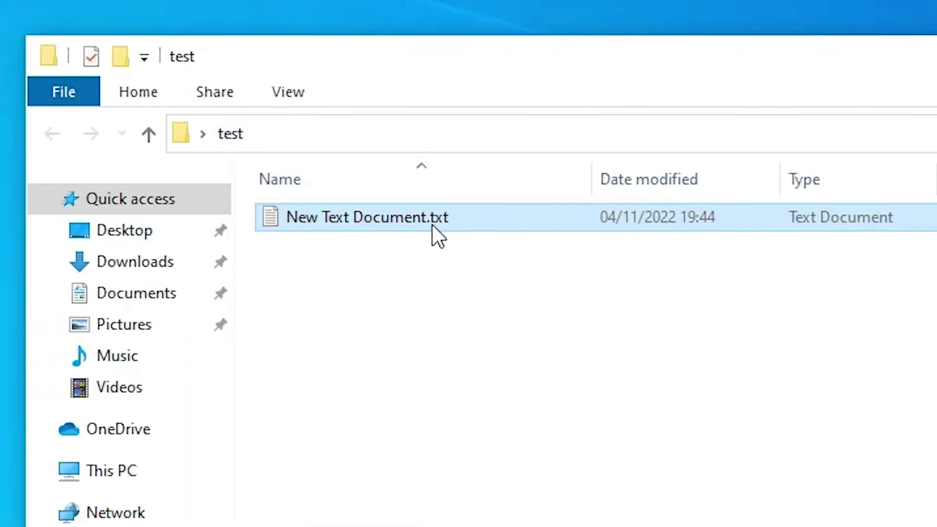
# Rename the new text document to the person's first name with the extension .java, and accept the extension change.
pyautogui.rightClick(420, 218)
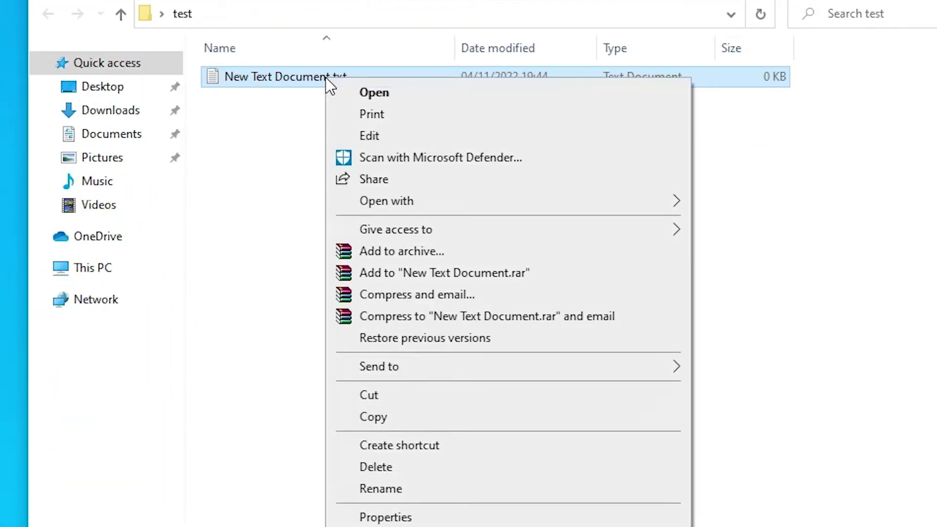
pyautogui.click(397, 488)
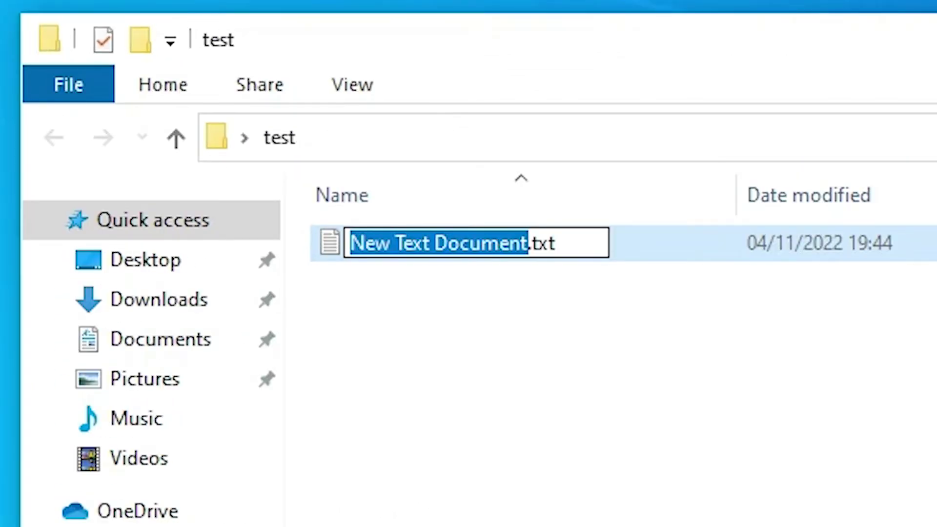
pyautogui.write('Abhiji')
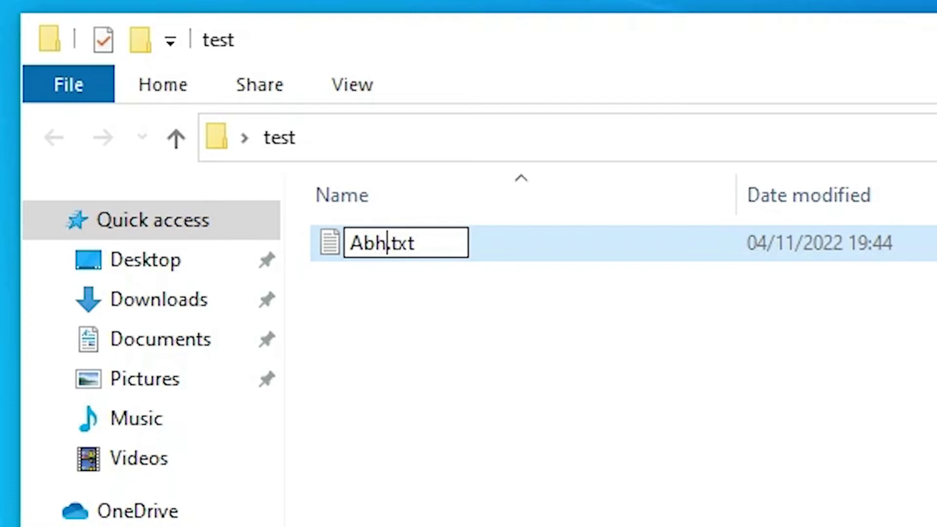
pyautogui.write('t')
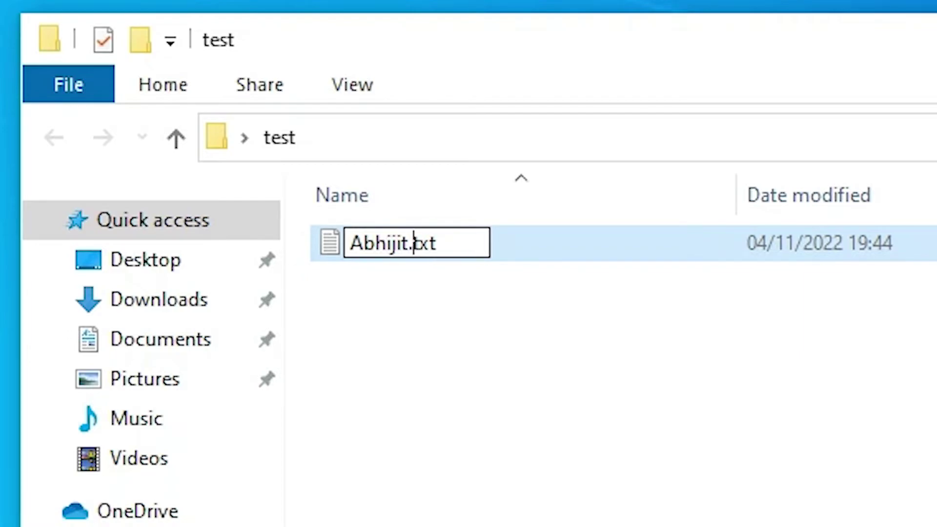
pyautogui.press('Right')
pyautogui.hotkey('shift', 'Right')
pyautogui.hotkey('shift', 'Right')
pyautogui.hotkey('shift', 'Right')
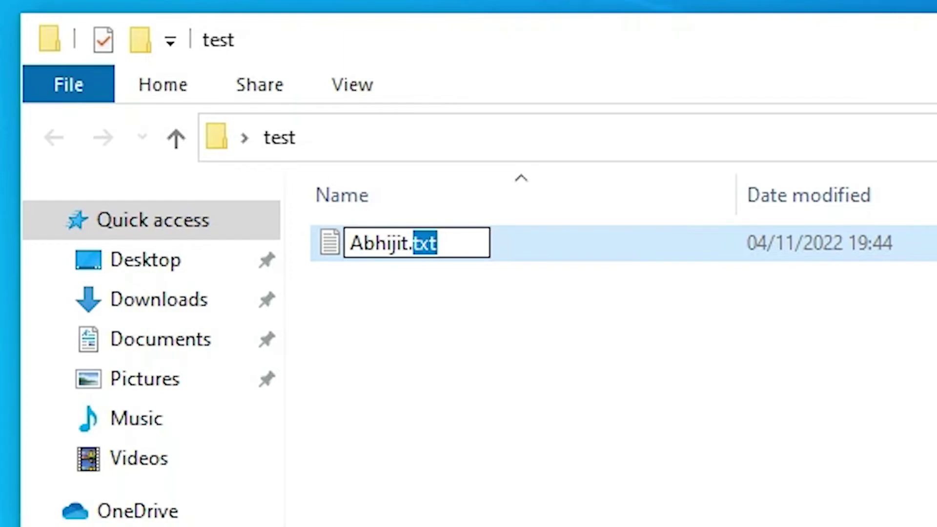
pyautogui.write('java')
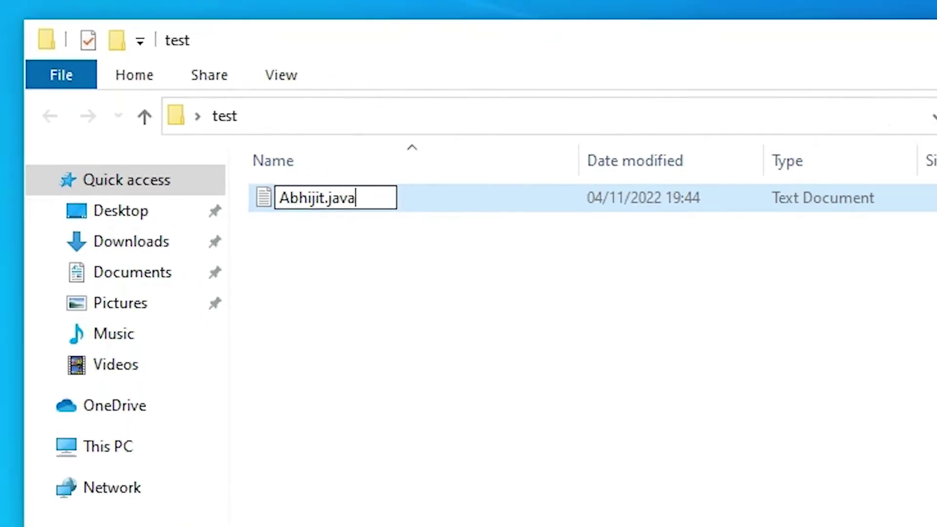
pyautogui.press('Return')
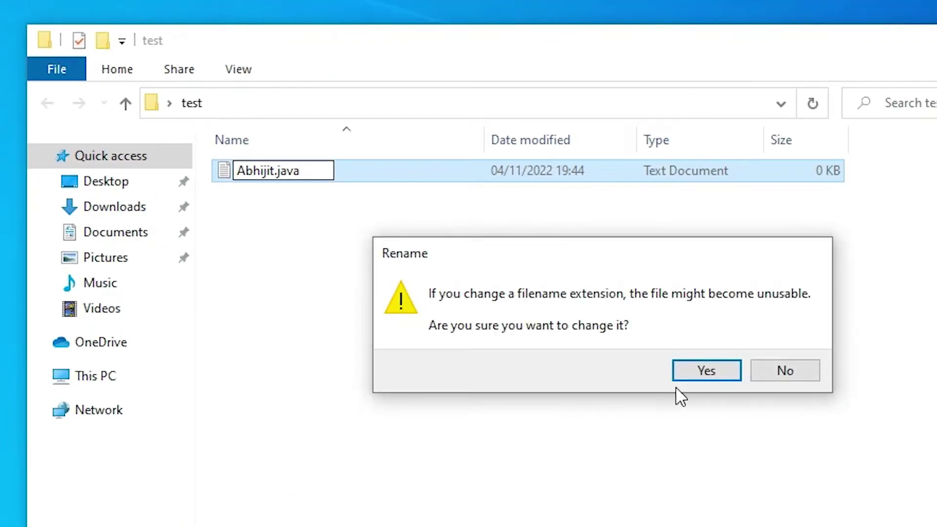
pyautogui.click(696, 373)
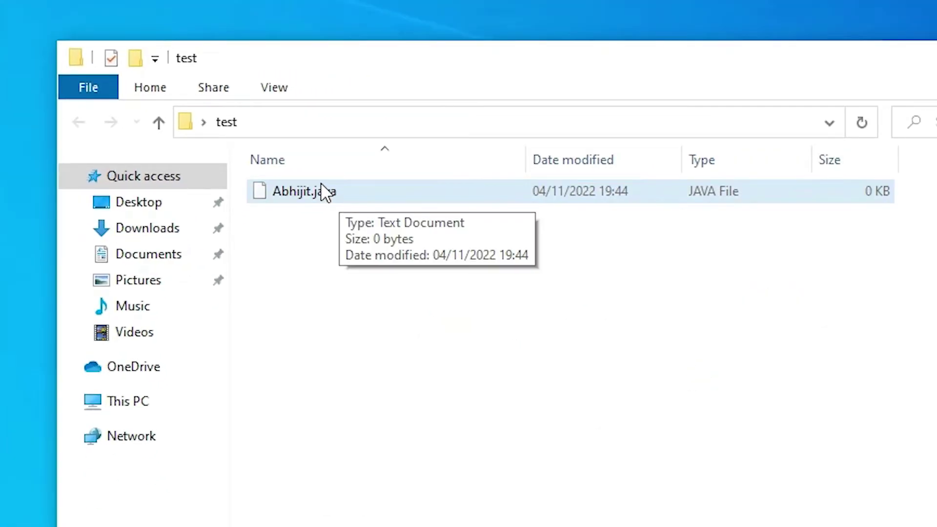
# Open the .java file in the test folder with Notepad, without making Notepad the default app for .java files.
pyautogui.click(316, 197)
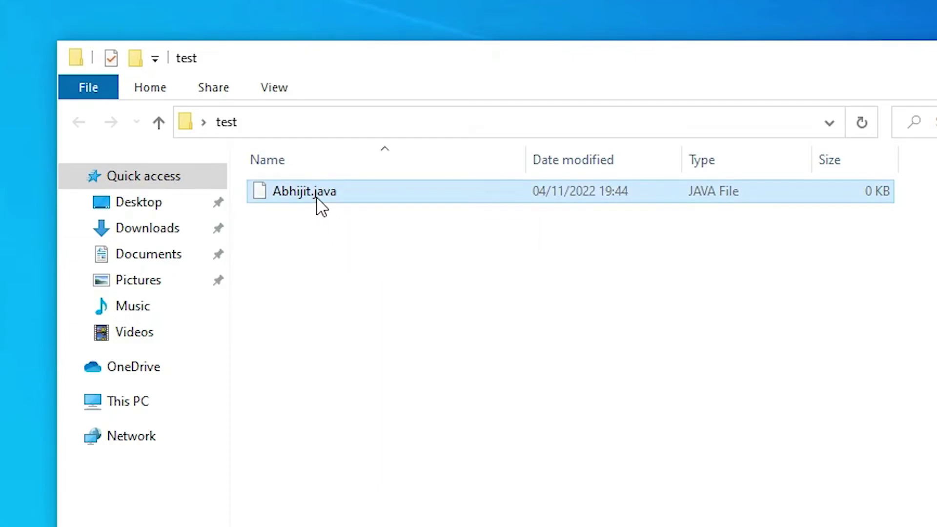
pyautogui.rightClick(317, 197)
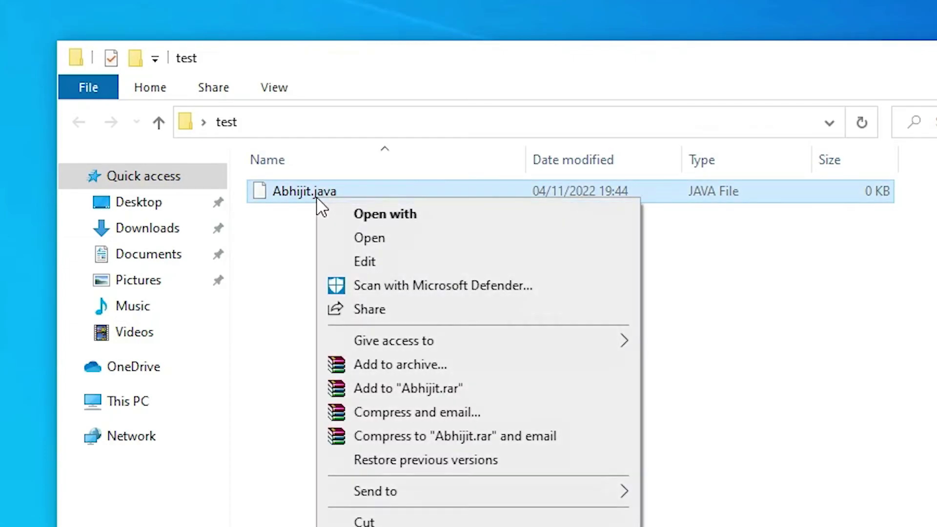
pyautogui.click(383, 216)
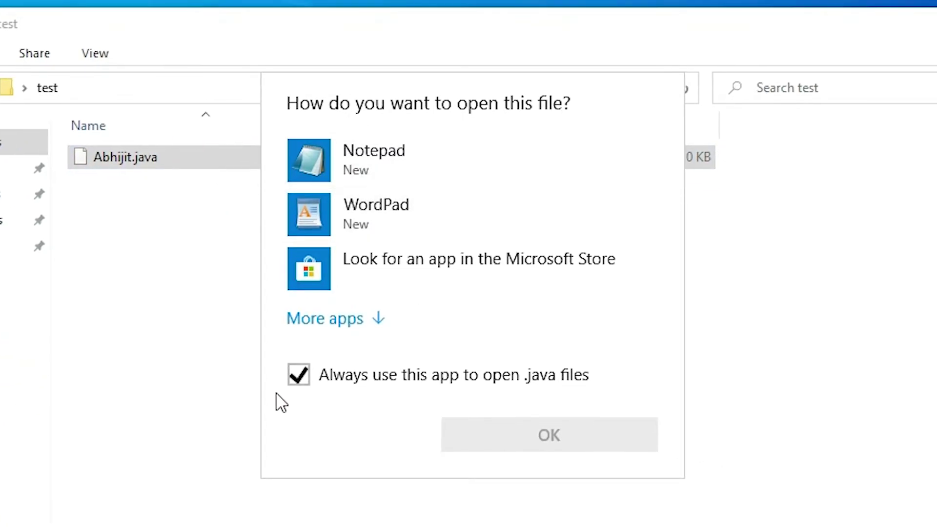
pyautogui.click(298, 375)
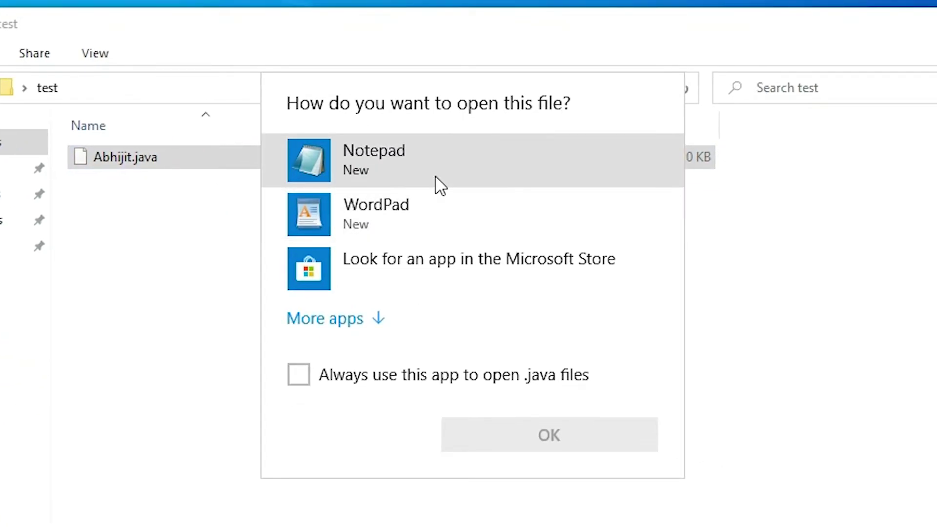
pyautogui.click(409, 170)
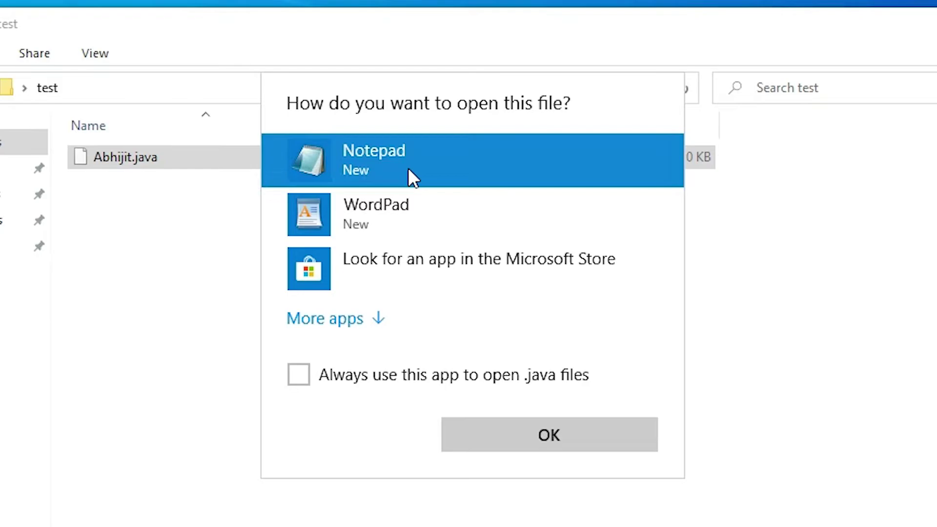
pyautogui.click(509, 426)
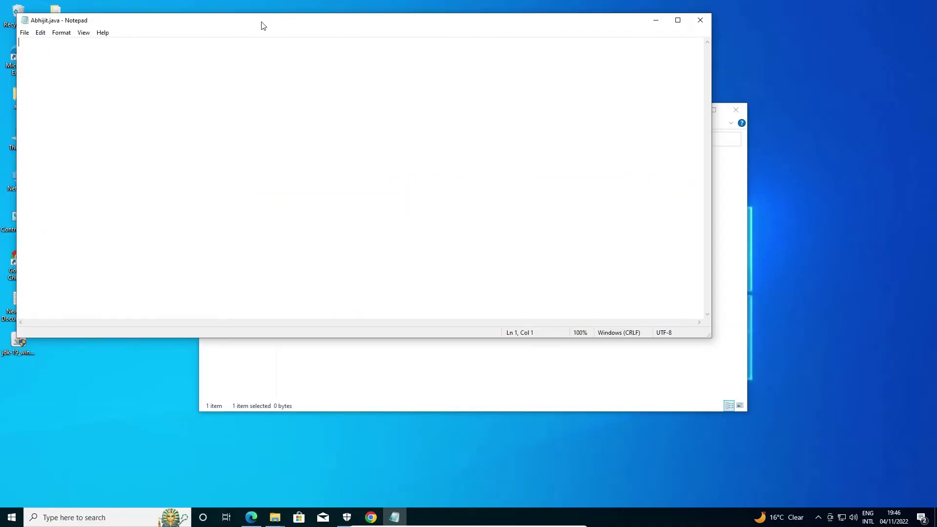
# Write a public class named after the file with a main method that prints "Hello, Java!", and save and close the file.
pyautogui.moveTo(264, 26); pyautogui.dragTo(508, 188)
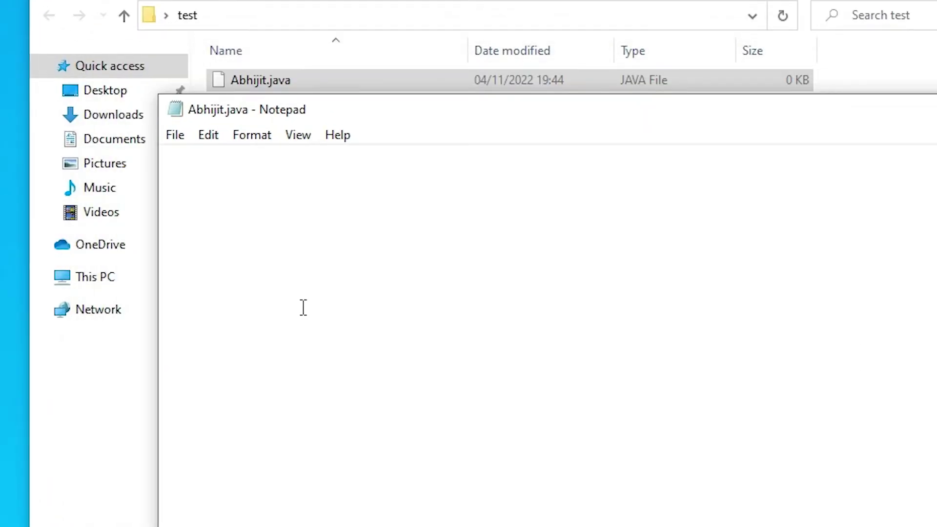
pyautogui.write('public class Abhijit{       public static void main(String []args){         System.out.println("Hello,  Java!");      } }')
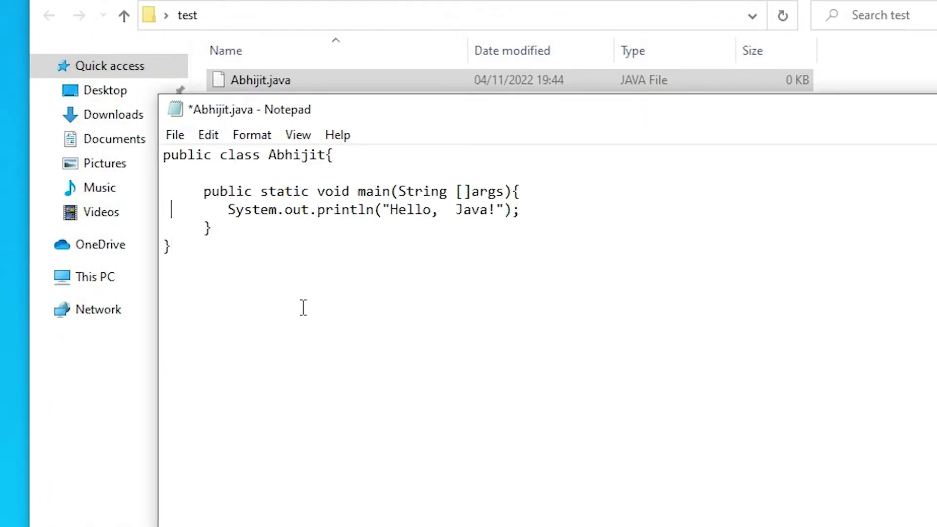
pyautogui.press('Return')
pyautogui.press('Return')
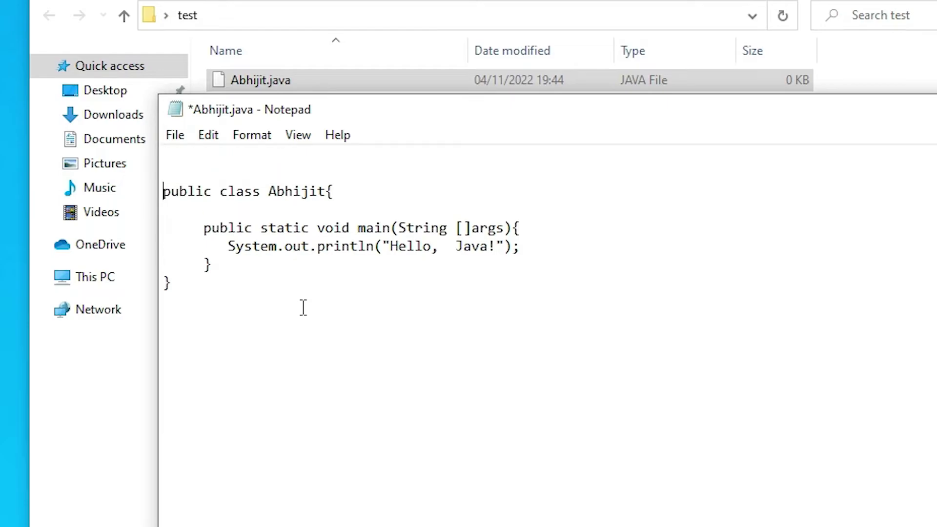
pyautogui.click(173, 137)
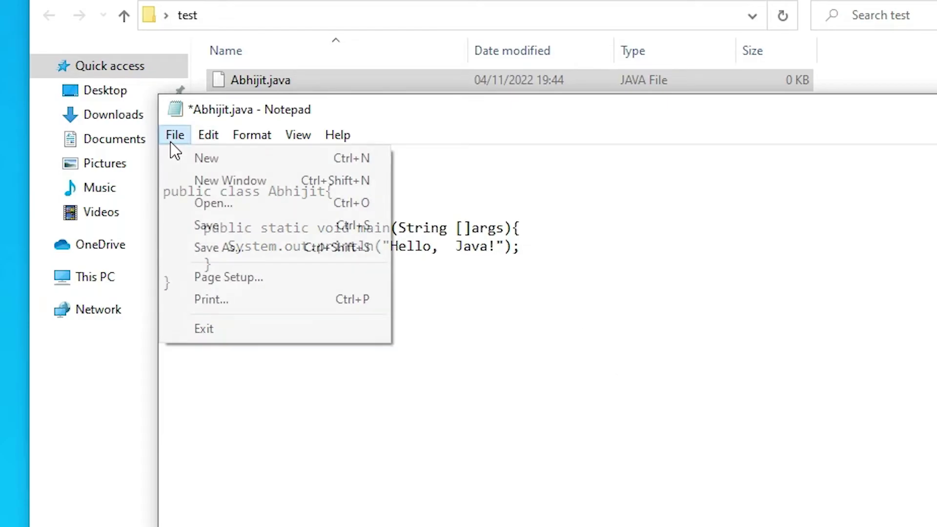
pyautogui.click(218, 226)
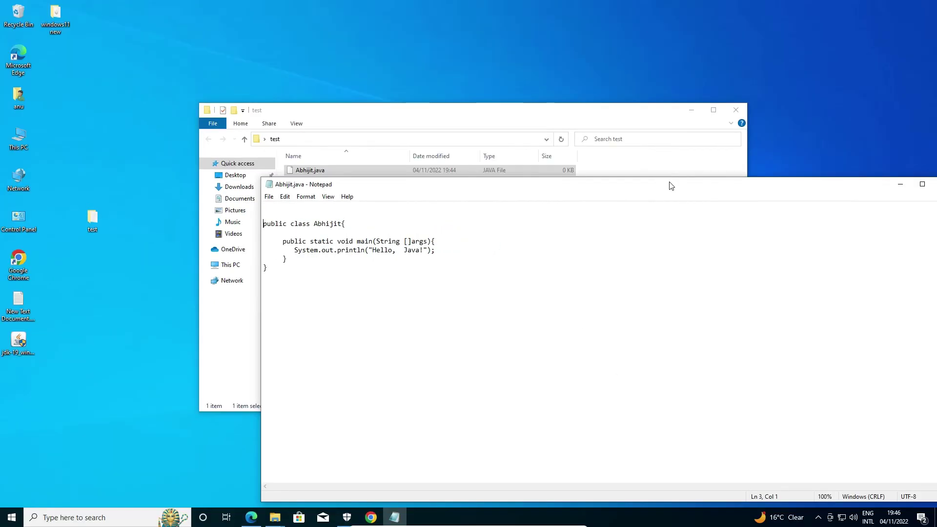
pyautogui.moveTo(669, 184); pyautogui.dragTo(607, 189)
pyautogui.click(886, 185)
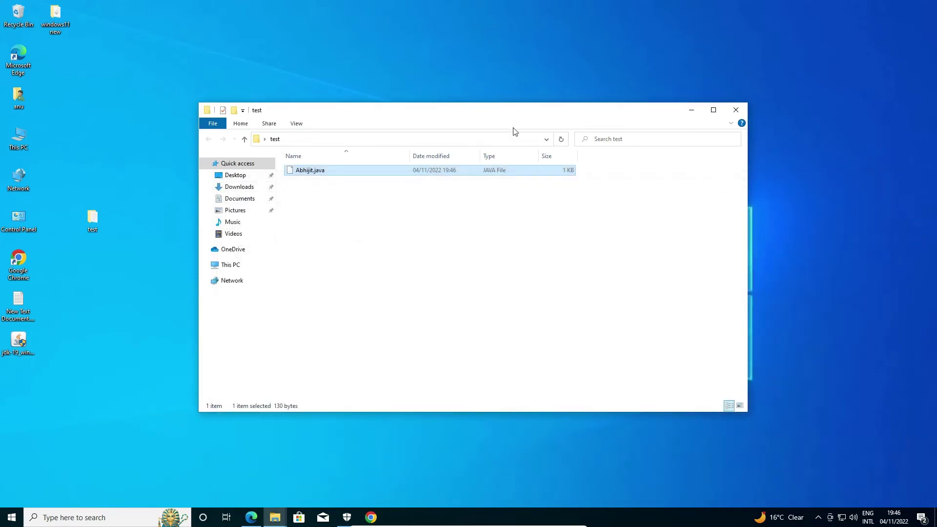
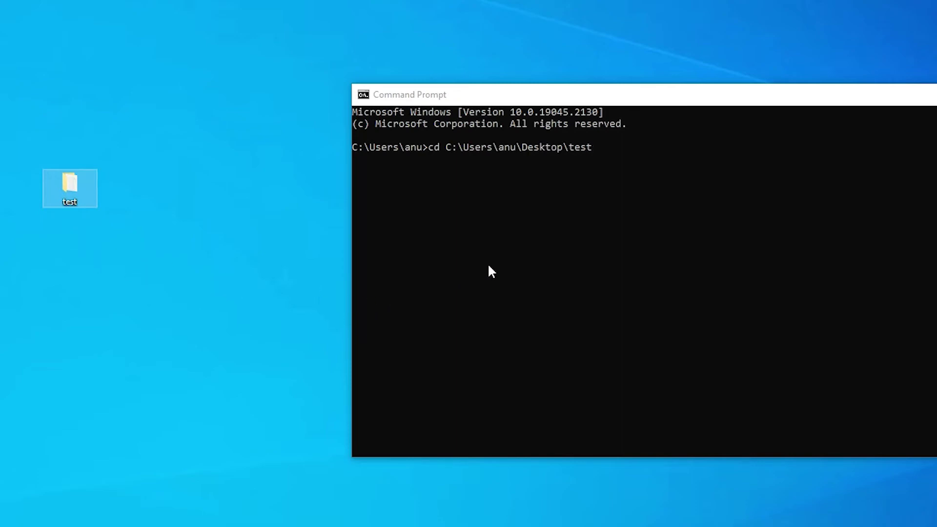
# Close the test folder window and change the Command Prompt directory to the desktop's test folder with cd.
pyautogui.press('Return')
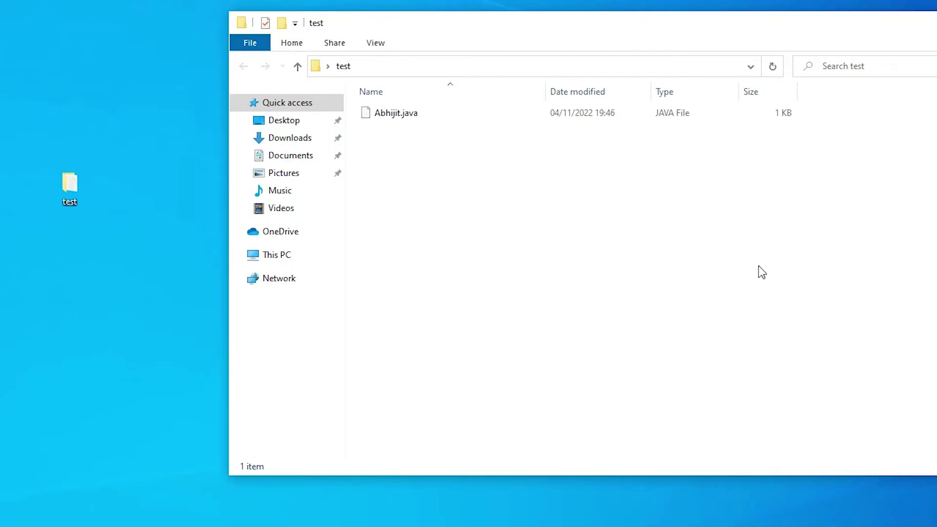
pyautogui.hotkey('alt', 'F4')
pyautogui.click(688, 324)
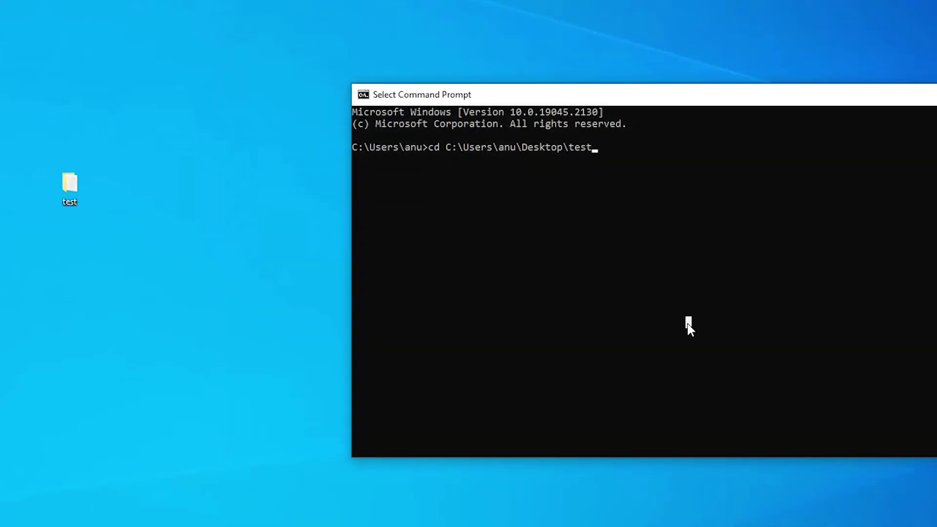
pyautogui.press('Return')
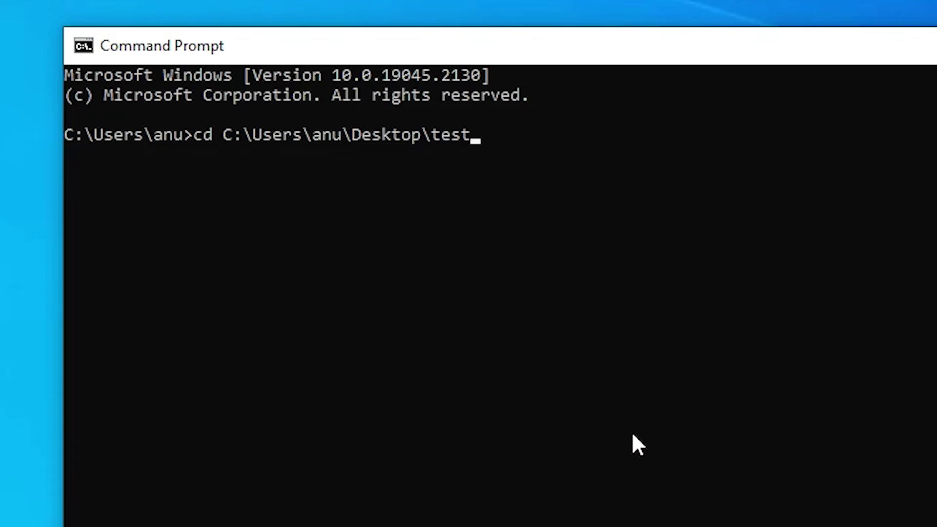
pyautogui.press('Return')
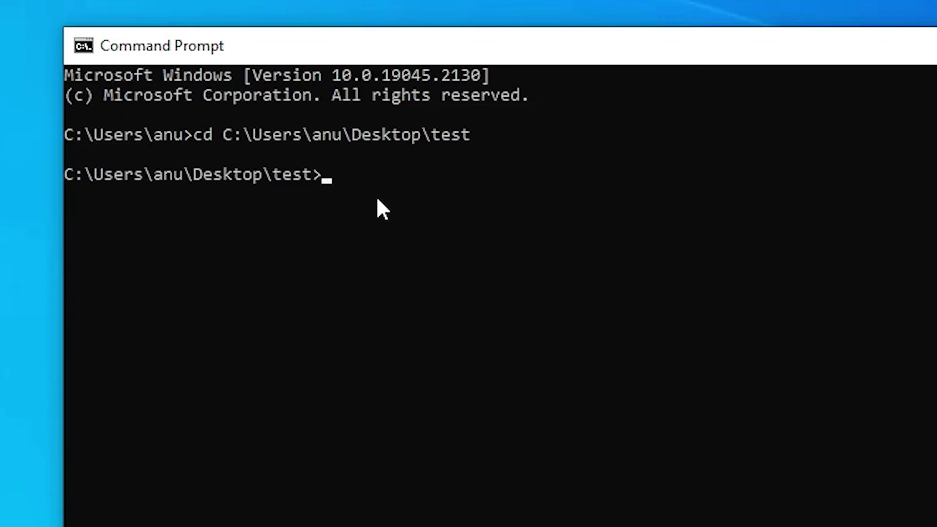
# Compile the .java source file with javac and run its class with java in the test folder.
pyautogui.write('Javac')
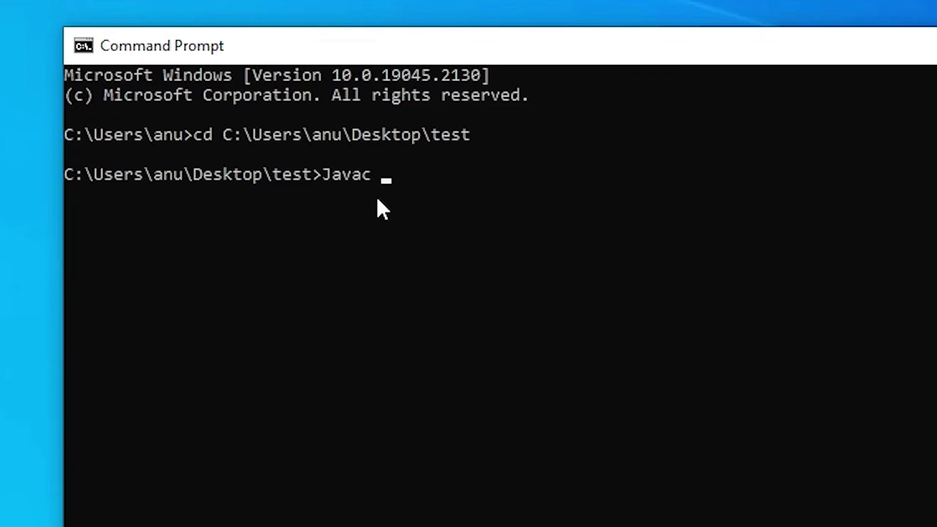
pyautogui.write(' Abhijit')
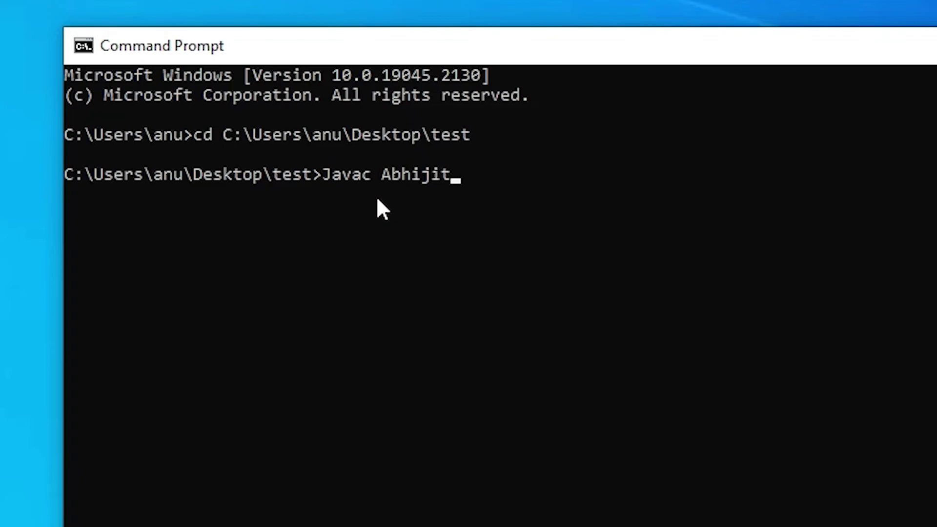
pyautogui.write('.java')
pyautogui.press('Return')
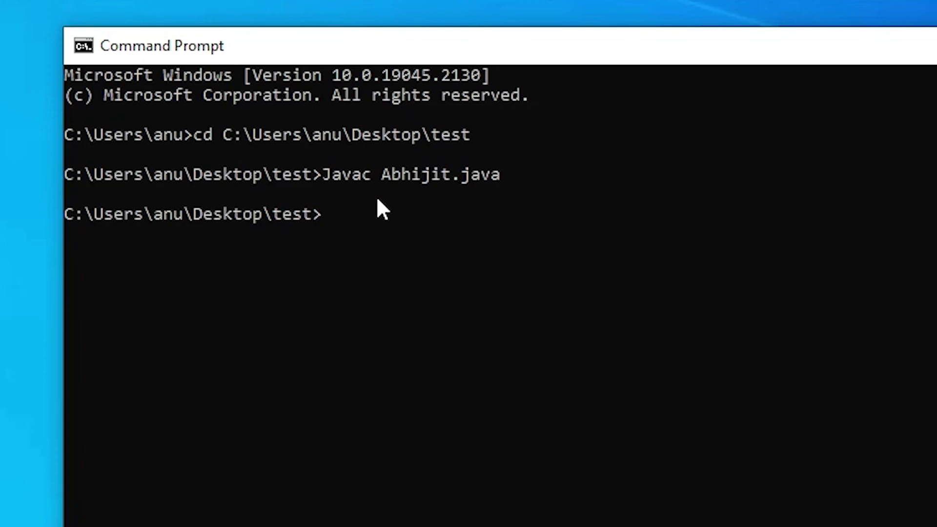
pyautogui.write('java Abhijit')
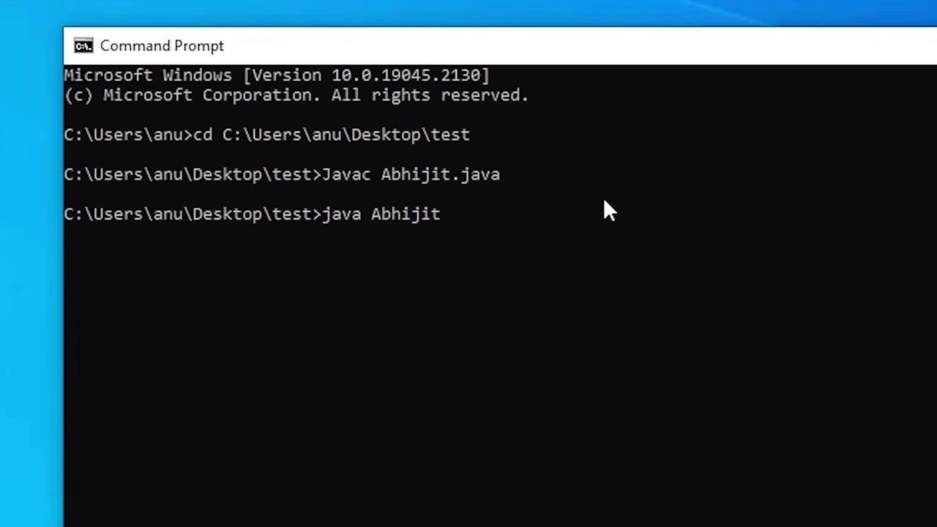
pyautogui.press('Return')
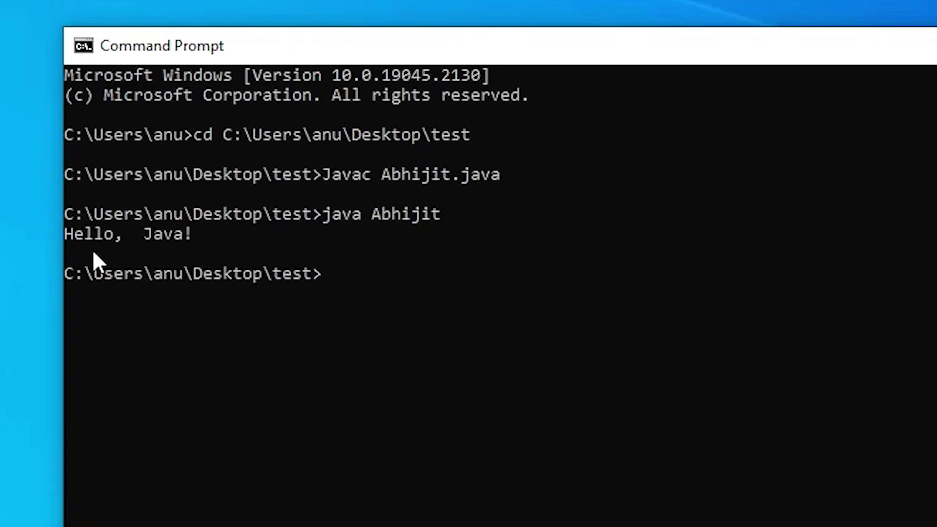